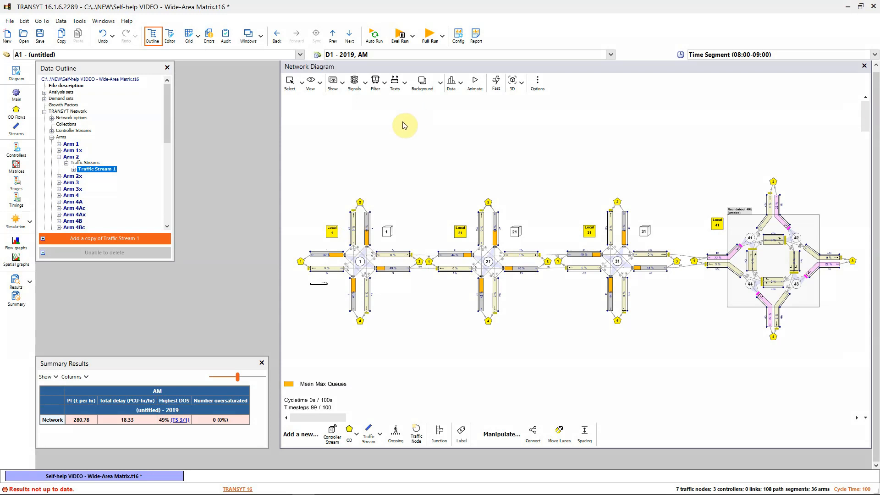
# Step: Open the OD entry flows of Local Matrix 1 and examine the flows from location 1 to locations 2, 3 and 4
pyautogui.scroll(2, 321, 157)
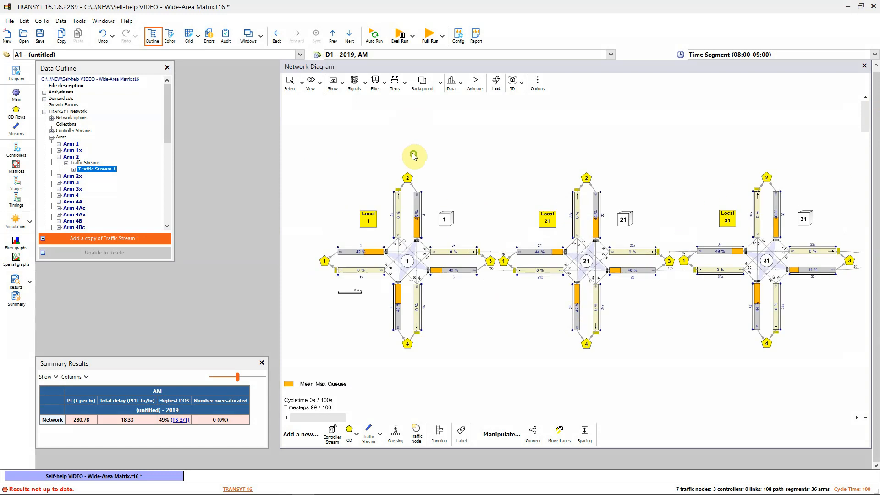
pyautogui.scroll(1, 345, 161)
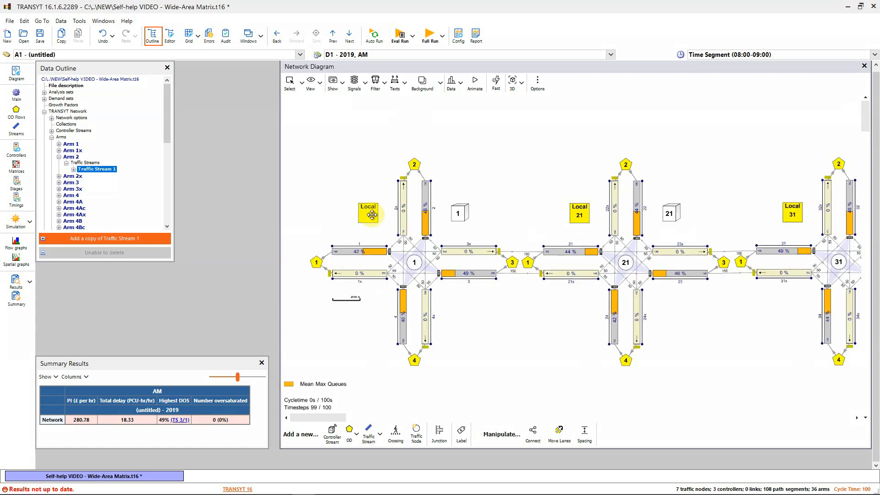
pyautogui.click(367, 213)
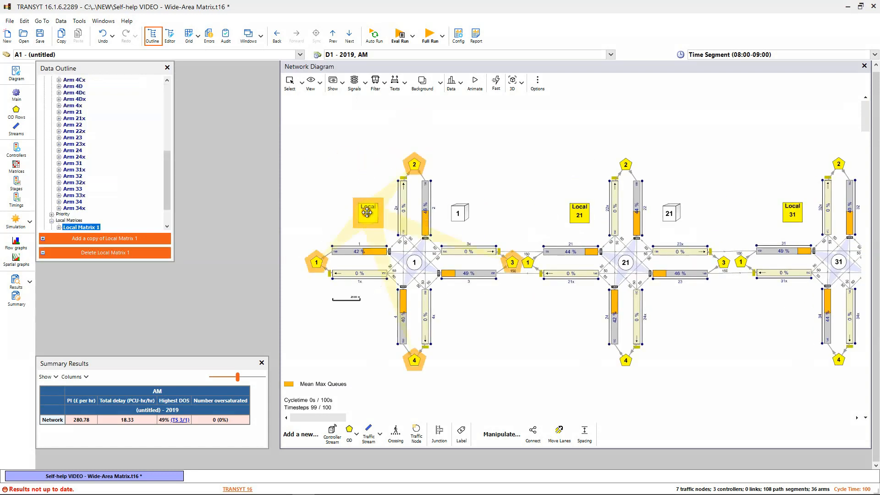
pyautogui.click(16, 115)
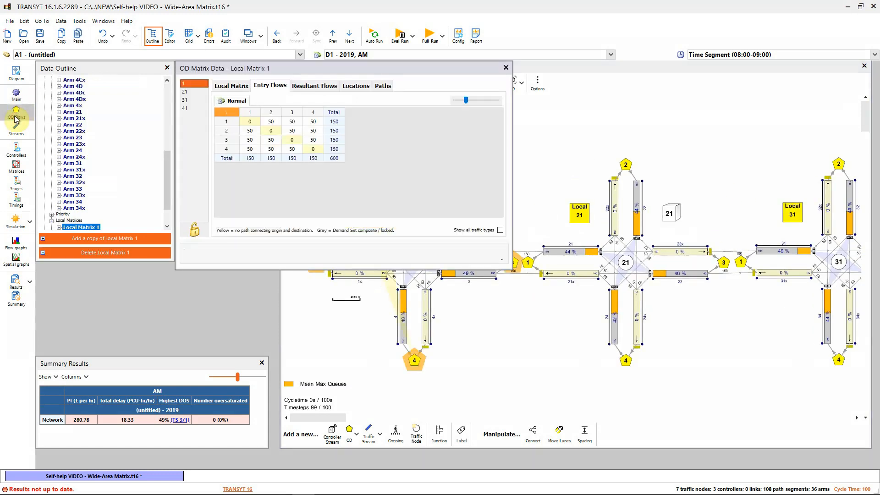
pyautogui.click(271, 121)
pyautogui.click(292, 122)
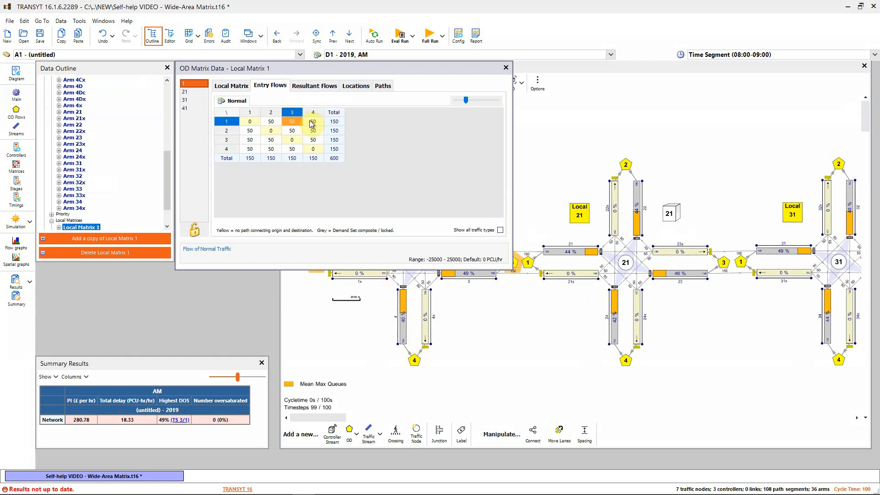
pyautogui.click(310, 122)
pyautogui.click(271, 122)
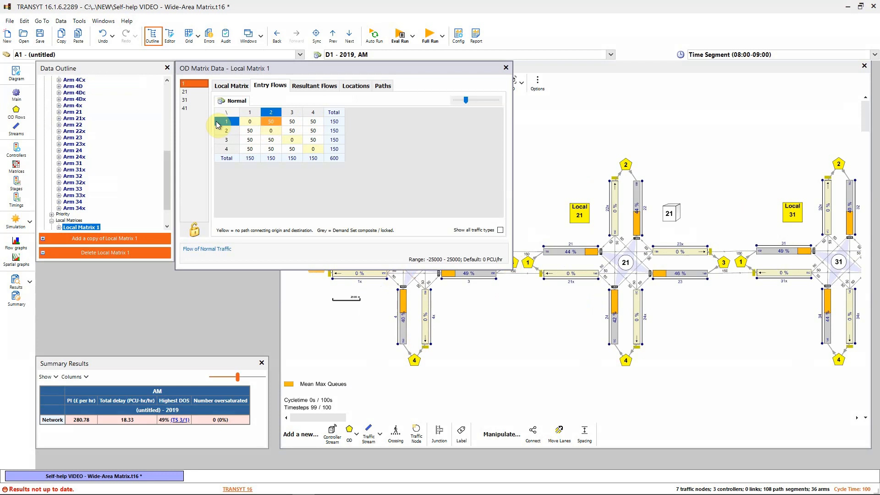
# Step: Examine the entry flows of local matrices 21, 31 and 41, and close the OD matrix data
pyautogui.click(192, 92)
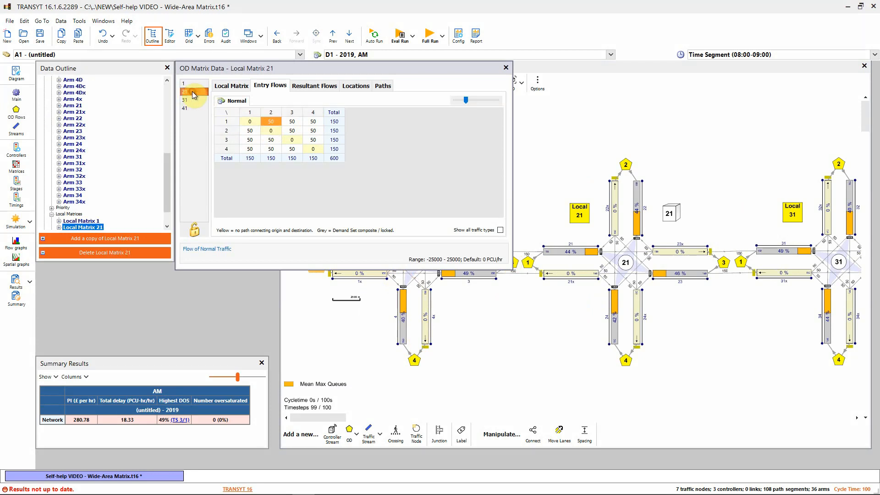
pyautogui.click(191, 100)
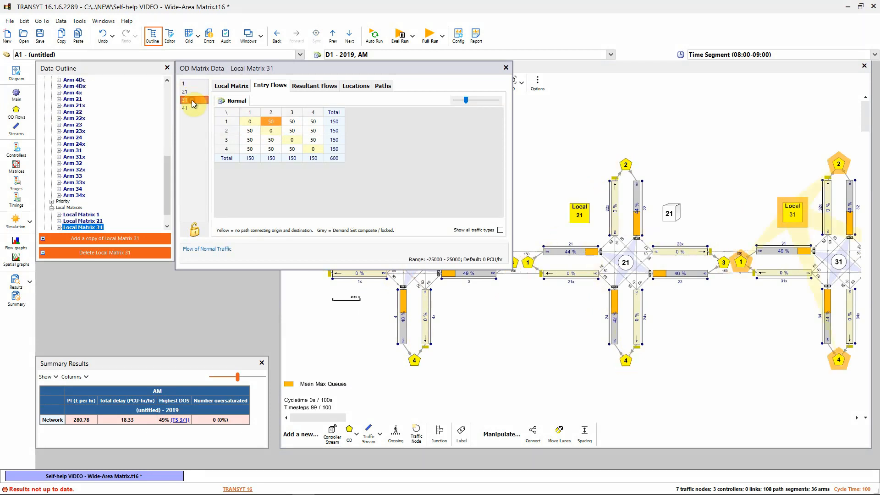
pyautogui.click(191, 108)
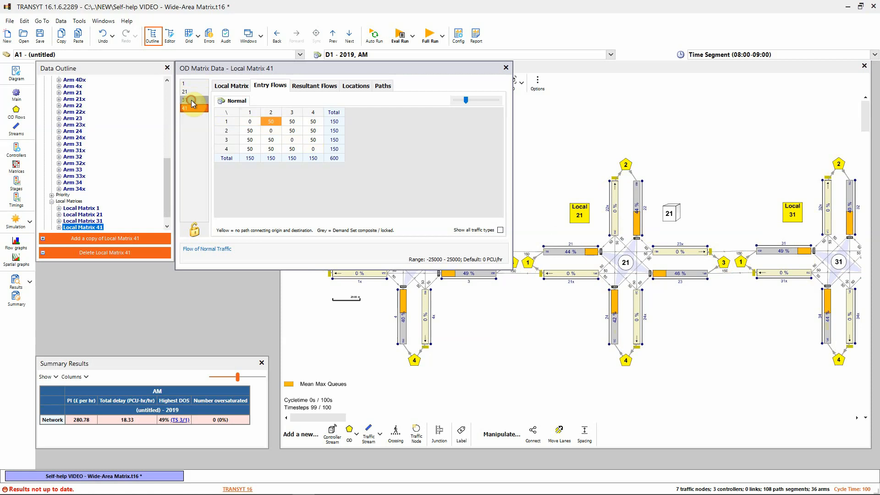
pyautogui.click(191, 100)
pyautogui.click(191, 91)
pyautogui.click(192, 83)
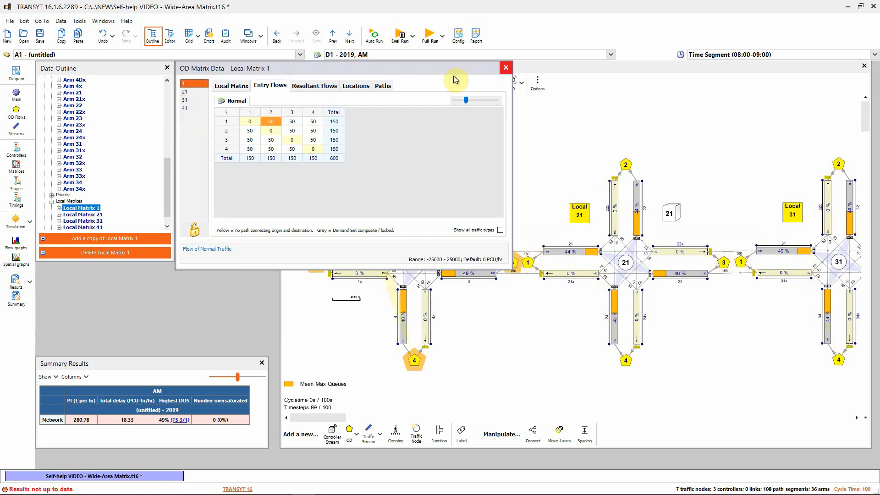
pyautogui.click(506, 70)
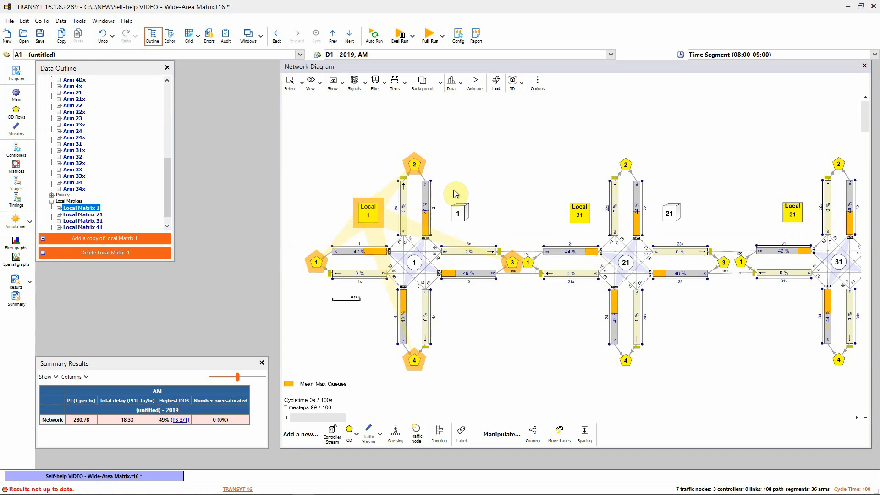
# Step: Add a new wide-area matrix in the empty space above and to the left of junction 1
pyautogui.scroll(-2, 328, 208)
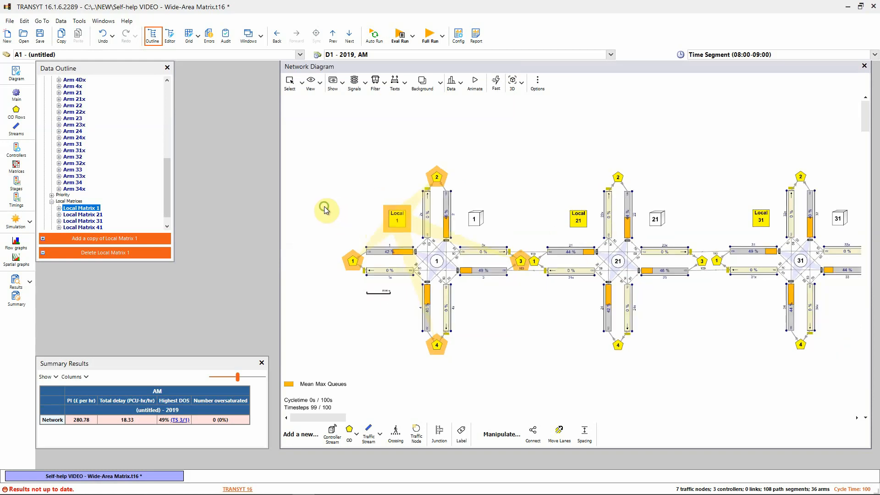
pyautogui.moveTo(338, 197); pyautogui.dragTo(342, 195)
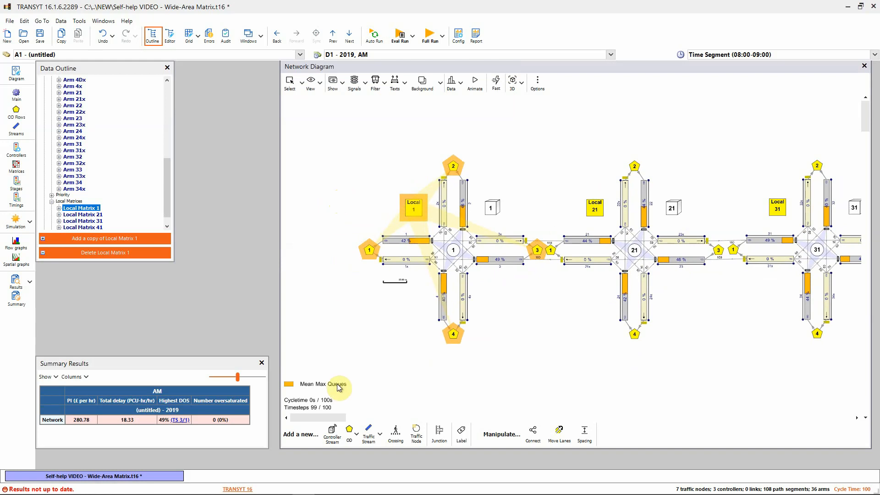
pyautogui.click(357, 438)
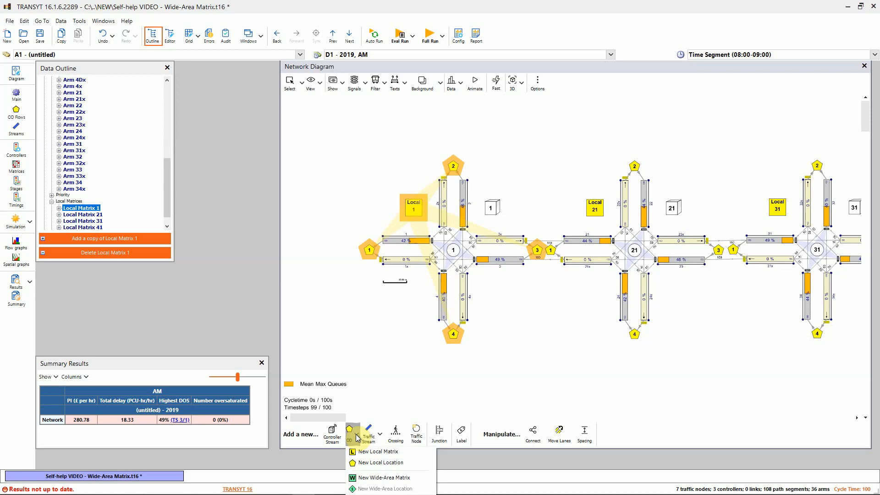
pyautogui.click(373, 479)
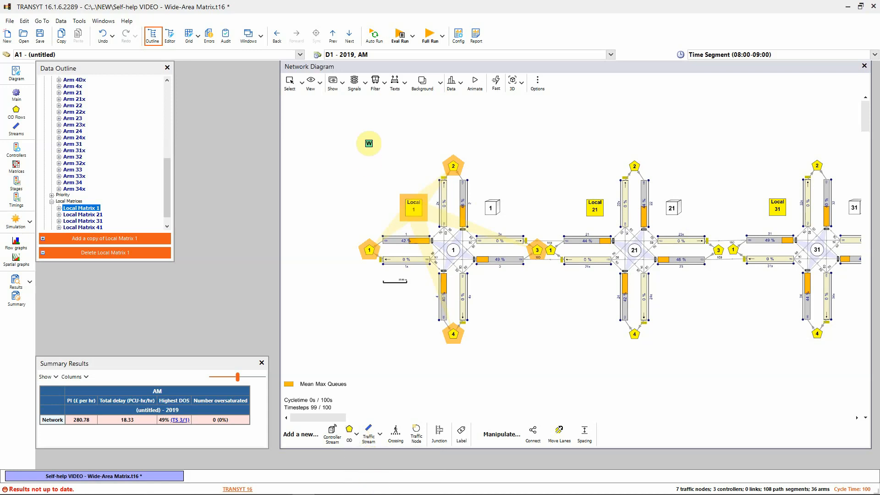
pyautogui.click(351, 123)
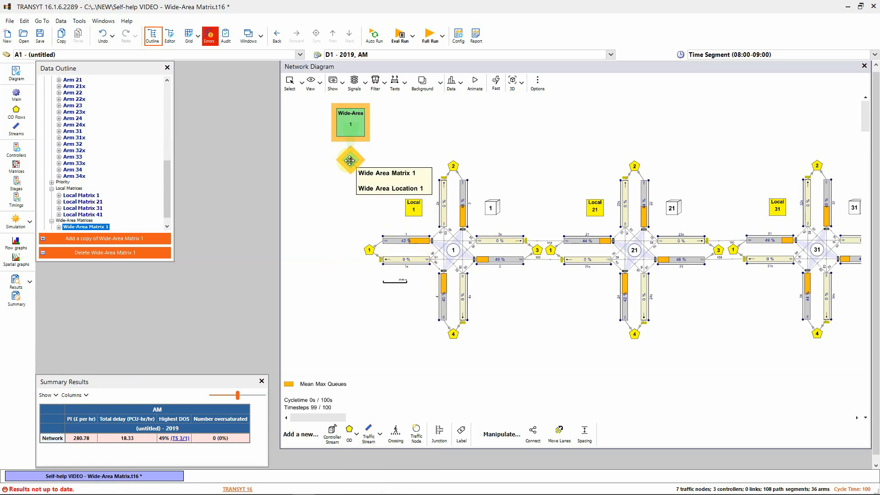
# Step: Add four wide-area locations above the northern arms of junctions 1, 21, 31 and the roundabout, working from west to east
pyautogui.scroll(-1, 329, 204)
pyautogui.scroll(-2, 329, 204)
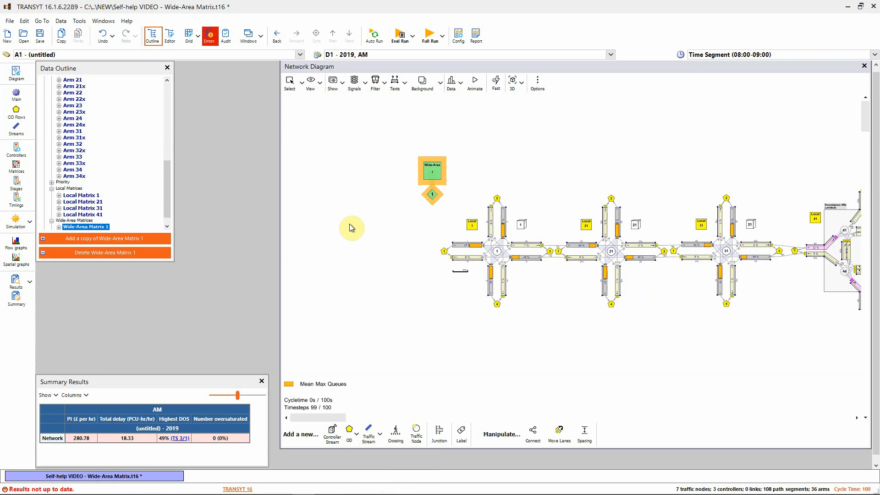
pyautogui.moveTo(686, 330); pyautogui.dragTo(609, 327)
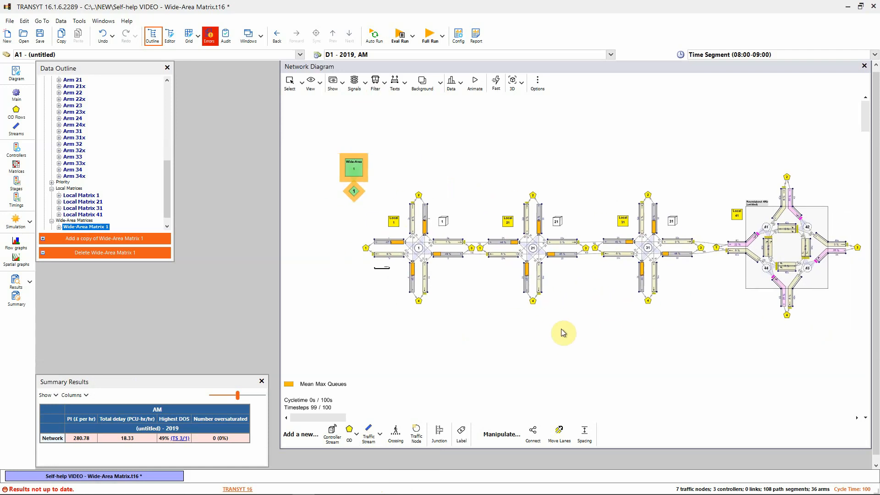
pyautogui.rightClick(354, 191)
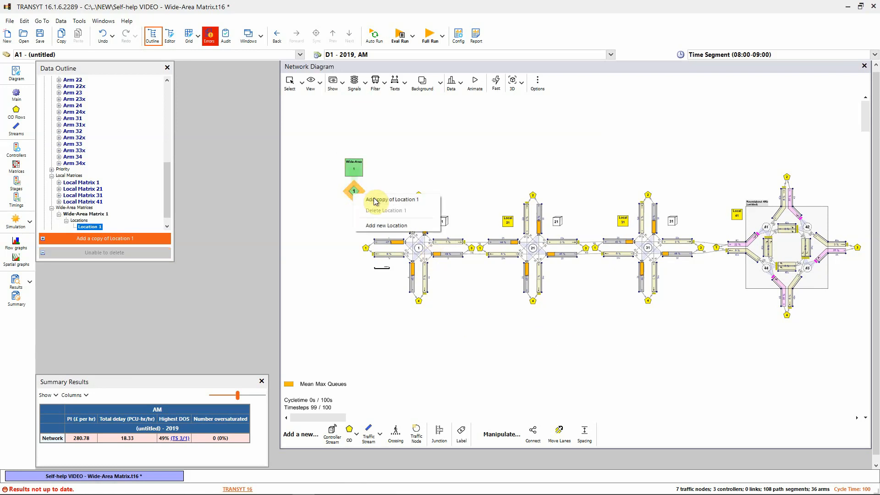
pyautogui.click(338, 223)
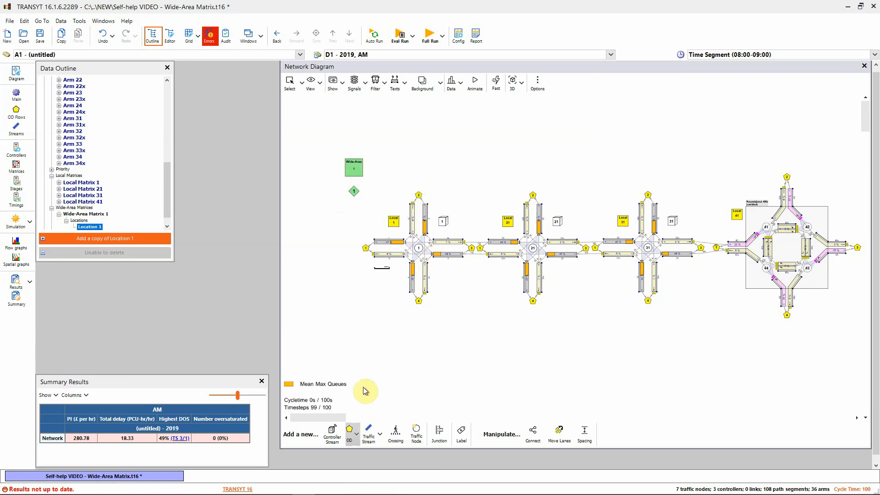
pyautogui.click(357, 438)
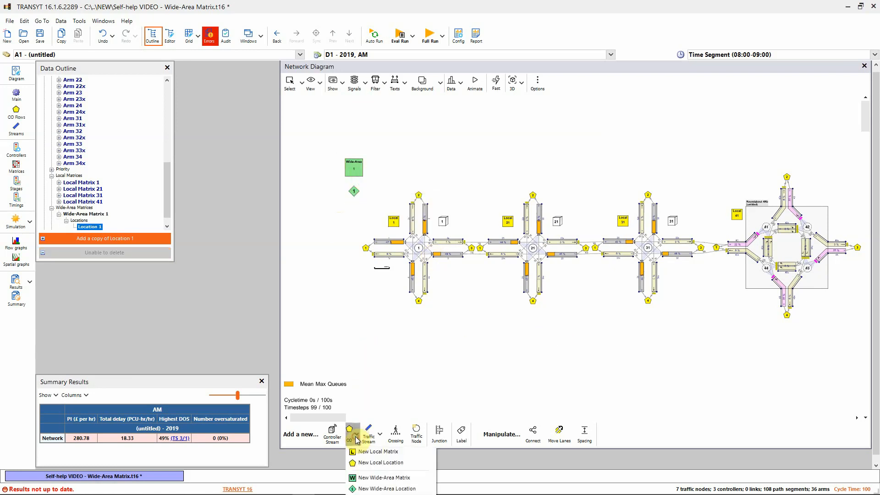
pyautogui.click(368, 489)
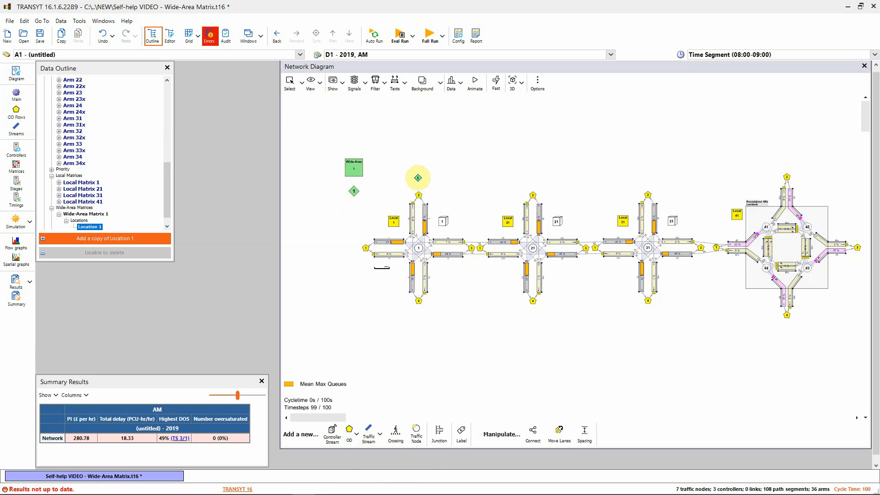
pyautogui.scroll(1, 418, 177)
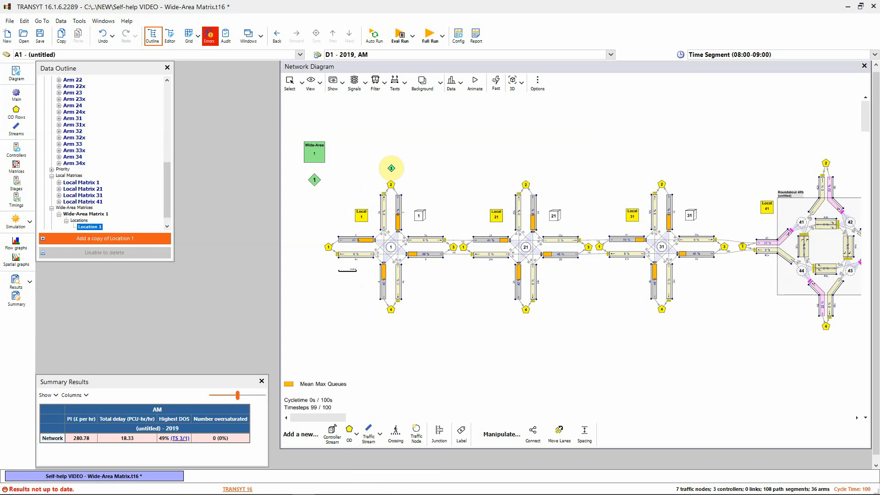
pyautogui.click(391, 168)
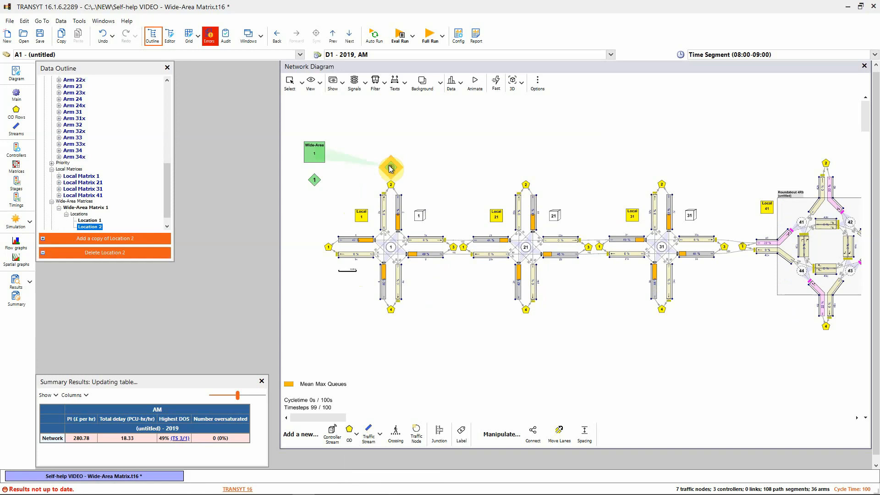
pyautogui.click(526, 166)
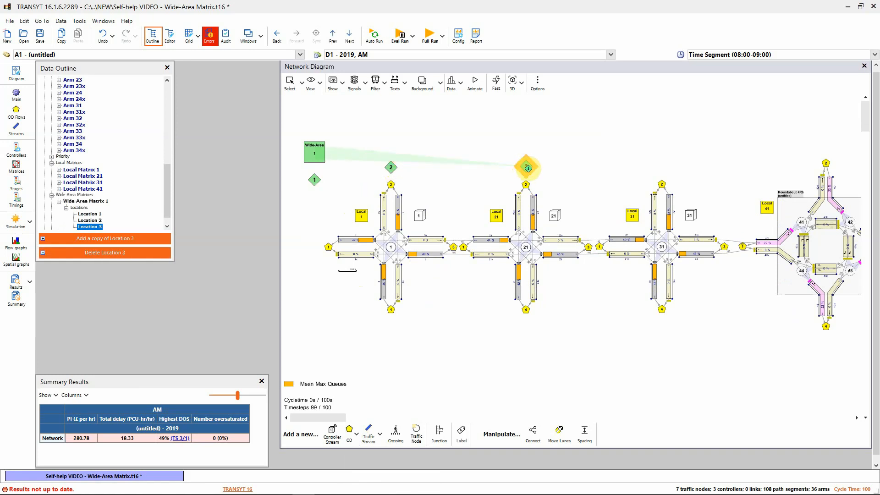
pyautogui.click(662, 164)
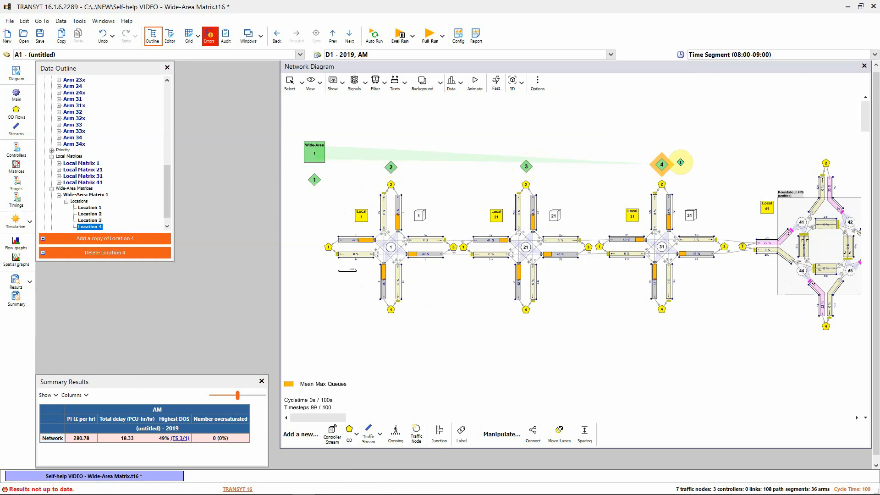
pyautogui.click(824, 148)
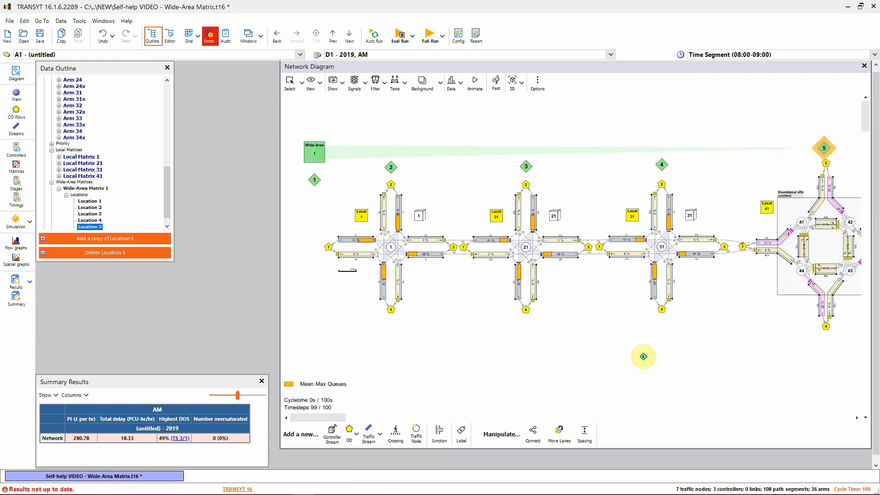
# Step: Add a wide-area location in the empty space below the network, and one beneath each southern arm from the roundabout back to junction 1
pyautogui.click(608, 356)
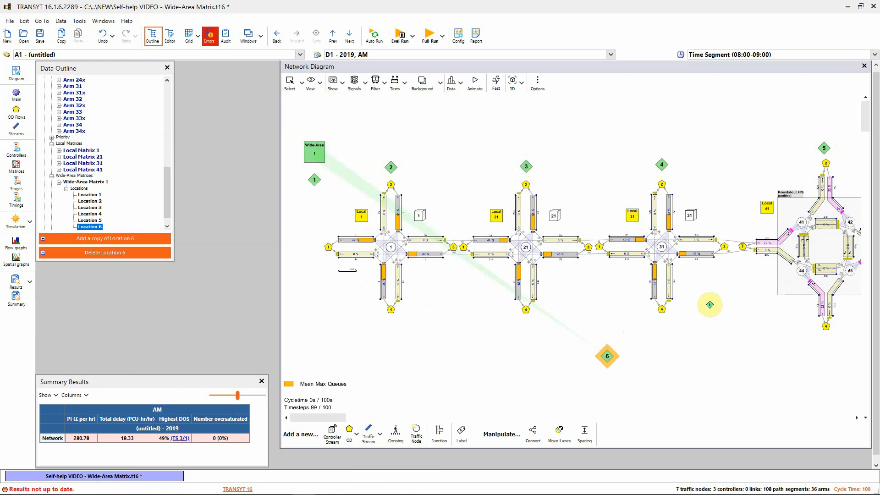
pyautogui.scroll(-1, 710, 303)
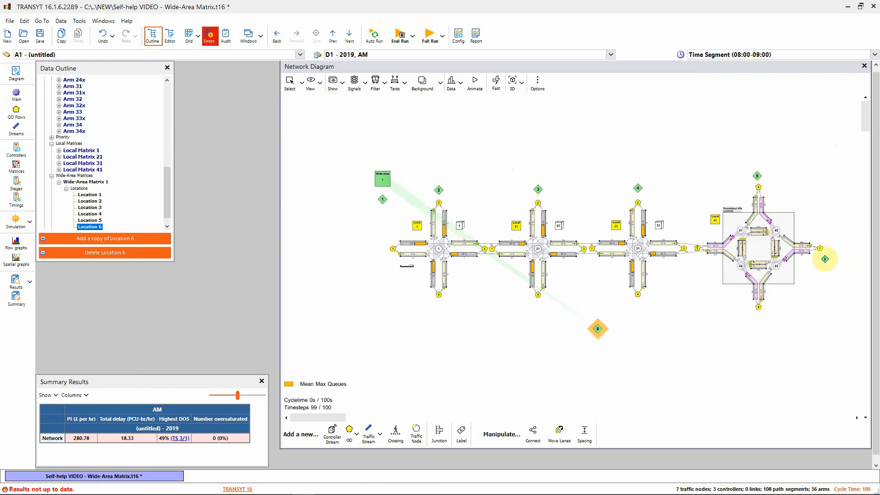
pyautogui.click(759, 319)
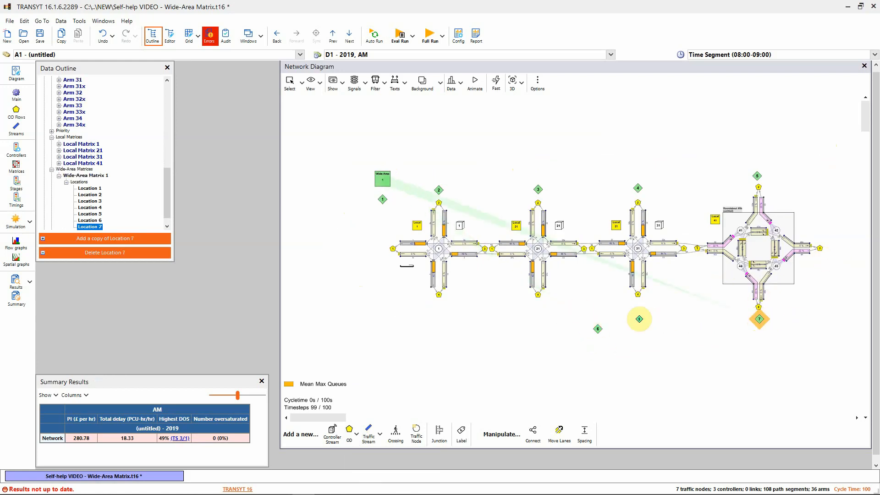
pyautogui.click(639, 307)
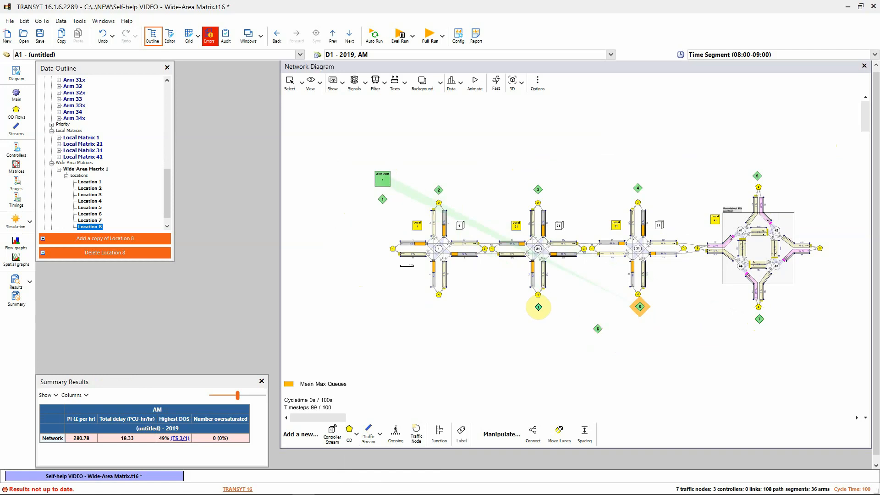
pyautogui.click(537, 306)
pyautogui.click(438, 307)
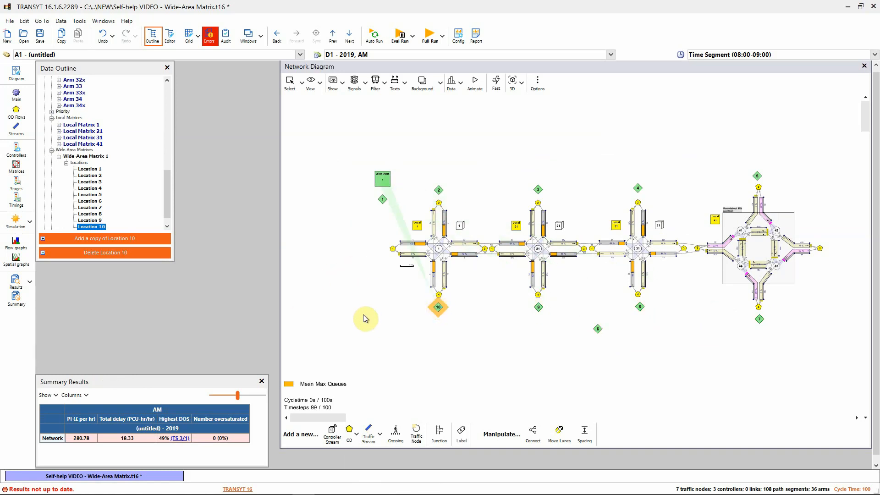
# Step: Move wide-area location 1 beside the western entry of junction 1 and location 6 beside the roundabout's eastern arm
pyautogui.moveTo(385, 201); pyautogui.dragTo(375, 249)
pyautogui.moveTo(596, 330)
pyautogui.mouseDown()
pyautogui.moveTo(764, 334)
pyautogui.moveTo(836, 248)
pyautogui.mouseUp()
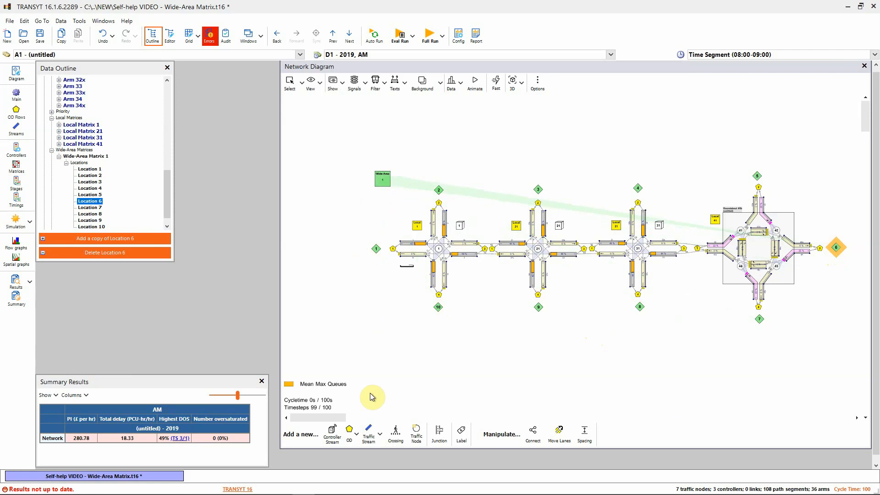
pyautogui.click(360, 360)
pyautogui.rightClick(361, 359)
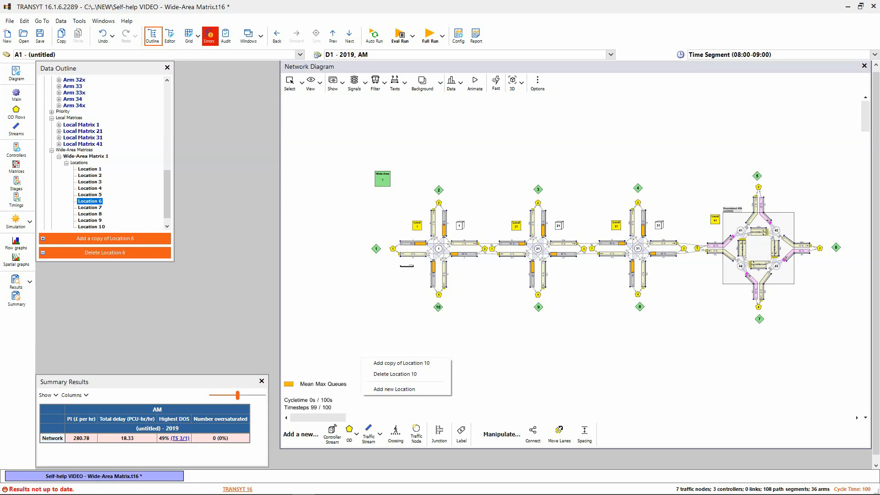
# Step: Connect wide-area location 1 to local location 1 at the western entry of junction 1
pyautogui.click(534, 433)
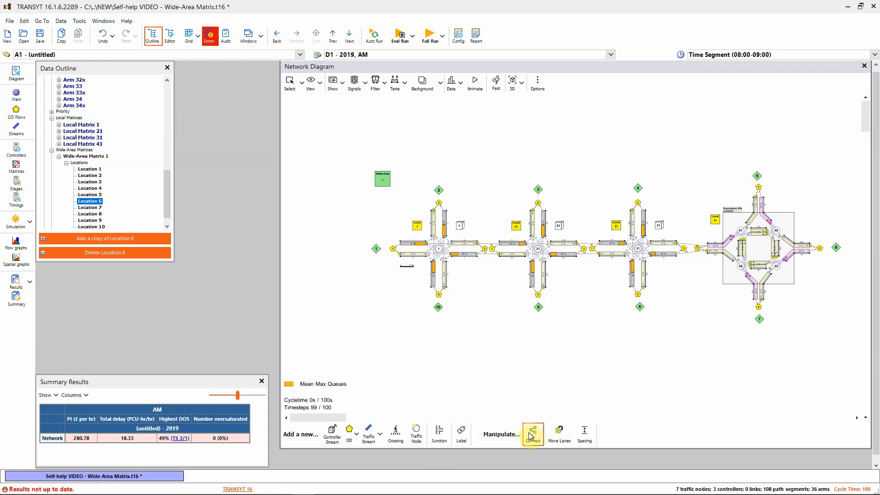
pyautogui.scroll(3, 350, 220)
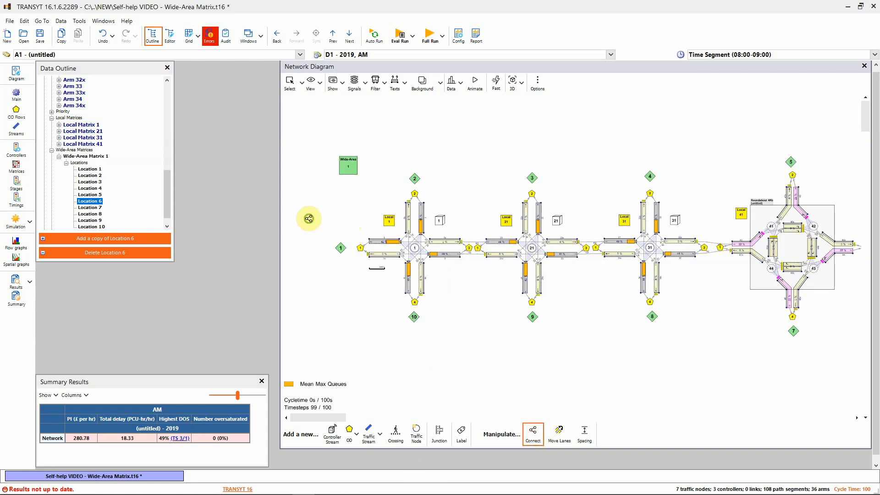
pyautogui.scroll(4, 379, 245)
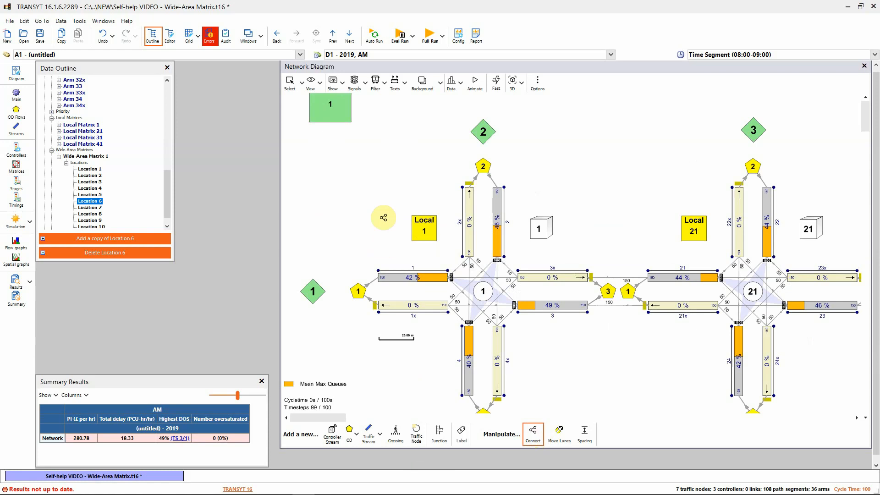
pyautogui.moveTo(315, 292); pyautogui.dragTo(358, 292)
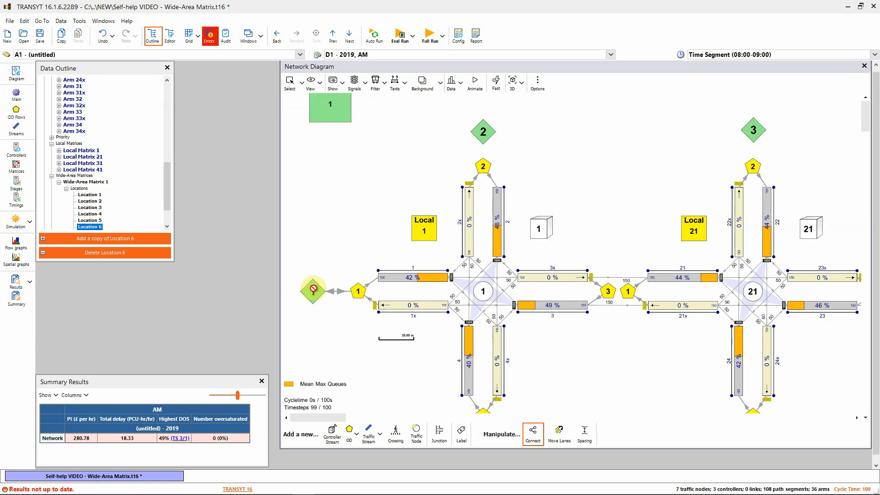
pyautogui.moveTo(356, 291)
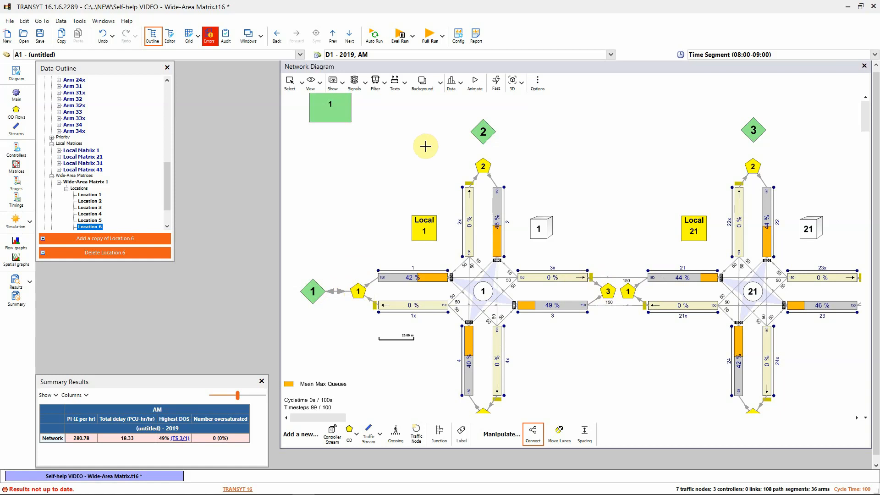
# Step: Connect wide-area locations 2, 3 and 4 to the local locations on the northern arms of junctions 1, 21 and 31
pyautogui.scroll(3, 631, 302)
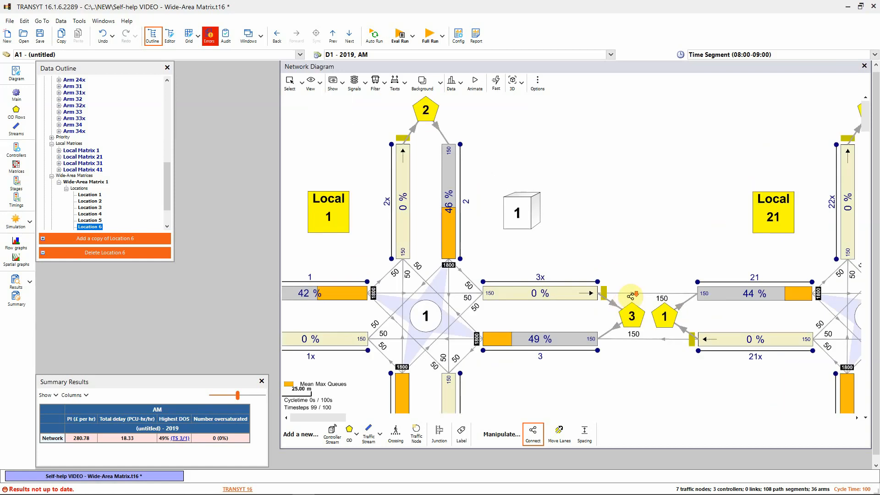
pyautogui.scroll(-2, 632, 303)
pyautogui.moveTo(480, 127); pyautogui.dragTo(480, 163)
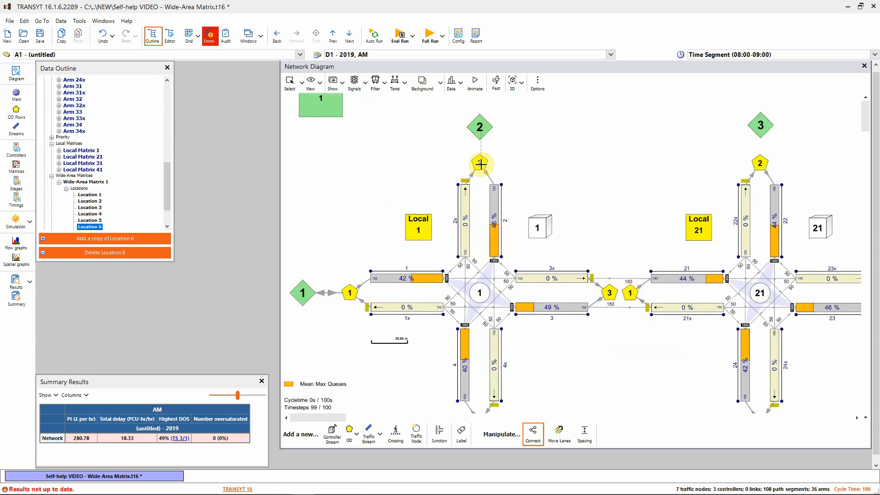
pyautogui.moveTo(761, 125); pyautogui.dragTo(759, 163)
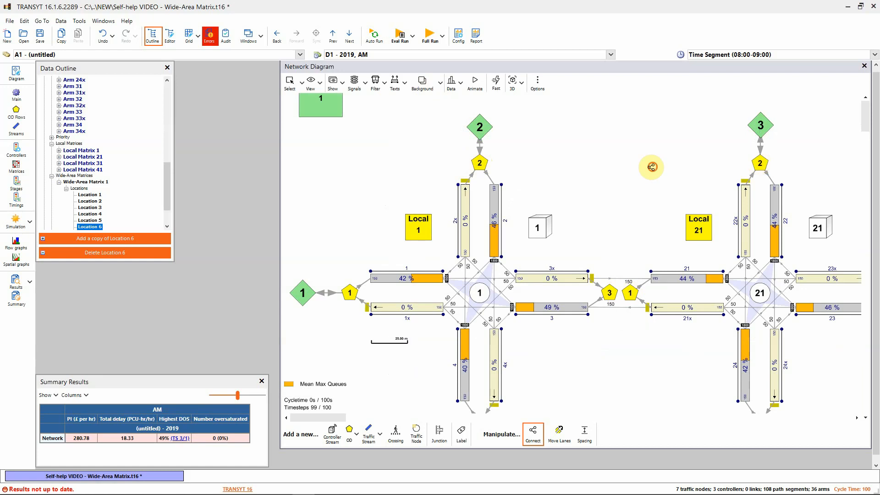
pyautogui.moveTo(636, 158); pyautogui.dragTo(405, 157)
pyautogui.scroll(-2, 405, 156)
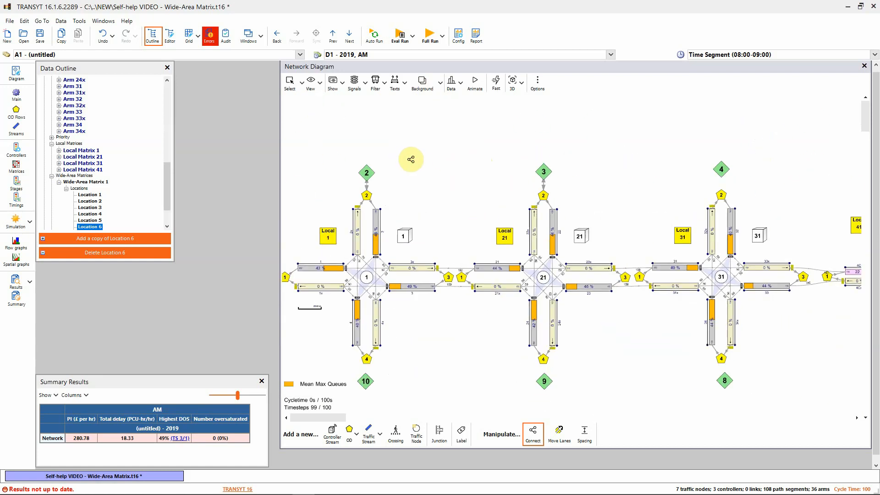
pyautogui.moveTo(721, 170); pyautogui.dragTo(722, 195)
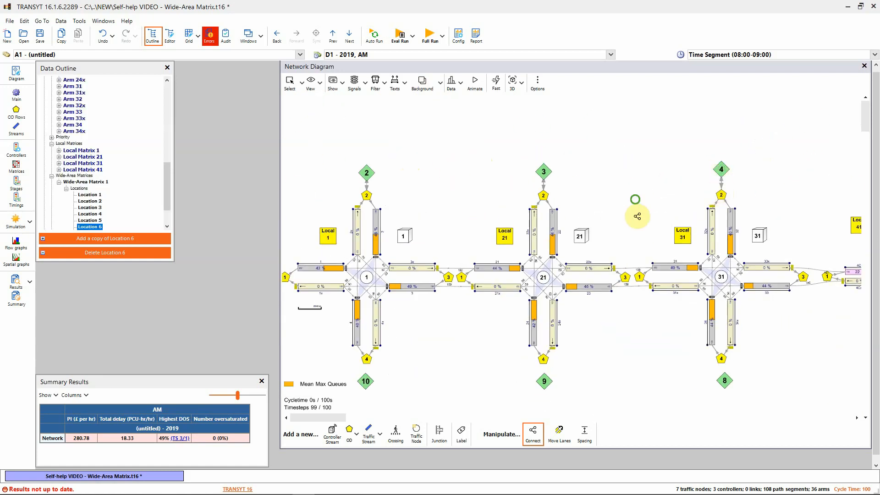
# Step: Connect wide-area locations 5, 6 and 7 to the local locations on the roundabout's northern, eastern and southern arms
pyautogui.moveTo(636, 199); pyautogui.dragTo(531, 183)
pyautogui.moveTo(720, 180); pyautogui.dragTo(555, 180)
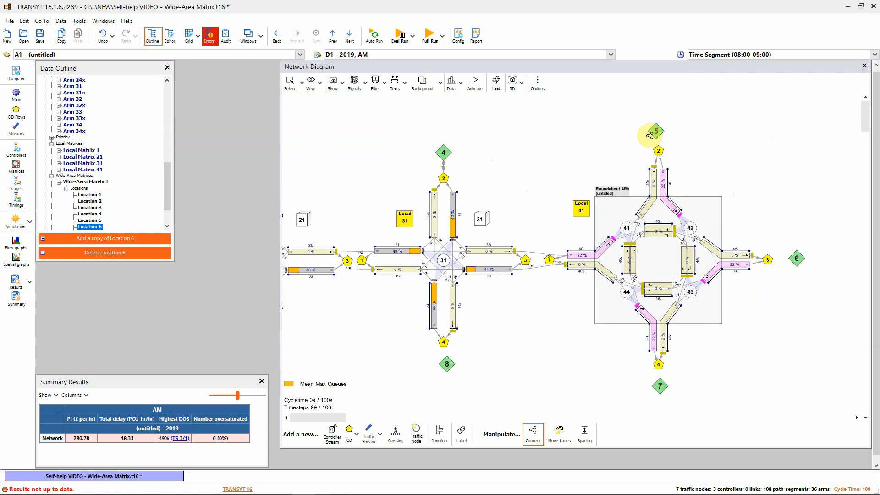
pyautogui.moveTo(656, 130); pyautogui.dragTo(658, 151)
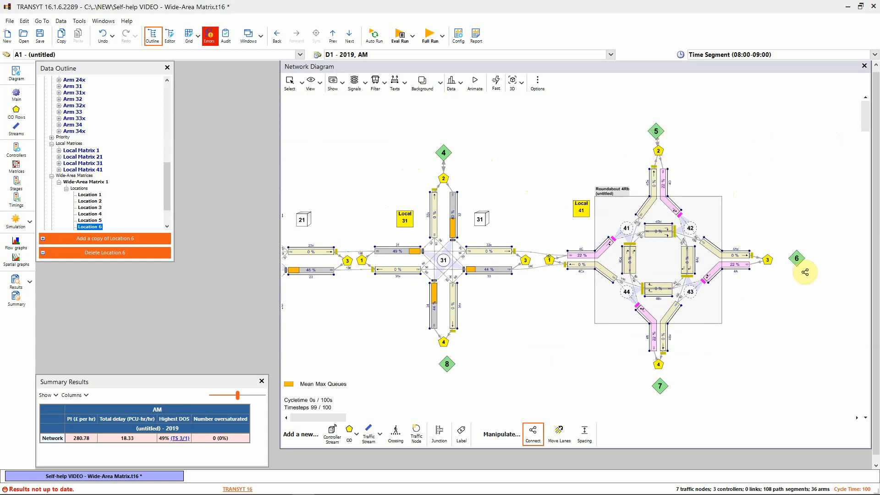
pyautogui.moveTo(797, 258); pyautogui.dragTo(768, 260)
pyautogui.moveTo(661, 386); pyautogui.dragTo(658, 365)
# Step: Connect wide-area locations 8, 9 and 10 to the local locations on the southern arms of junctions 31, 21 and 1
pyautogui.moveTo(448, 364); pyautogui.dragTo(441, 341)
pyautogui.moveTo(362, 333); pyautogui.dragTo(479, 323)
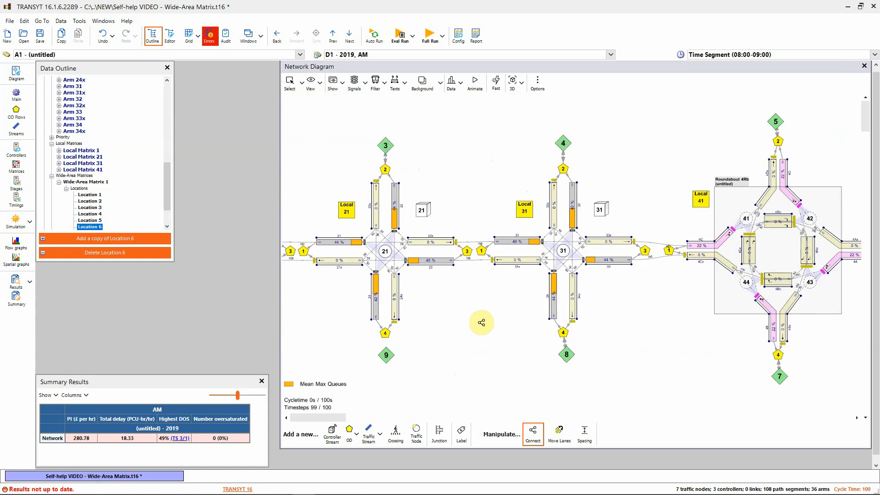
pyautogui.moveTo(384, 358); pyautogui.dragTo(385, 334)
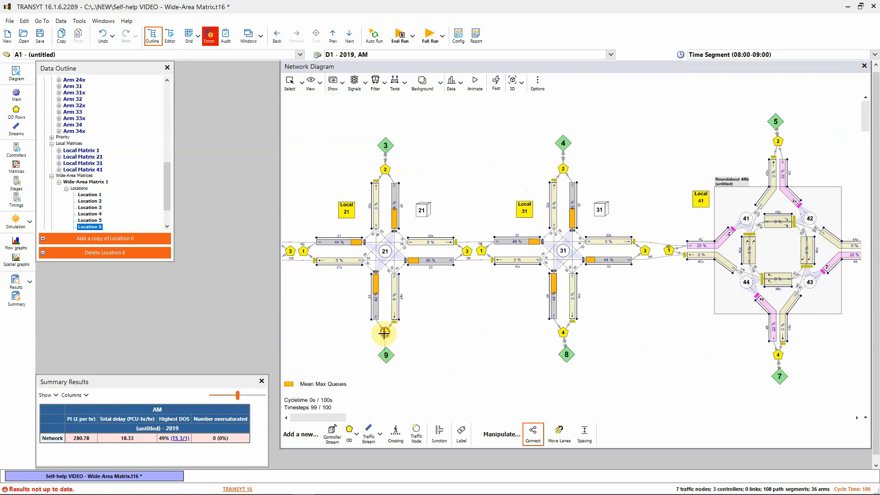
pyautogui.scroll(-2, 440, 333)
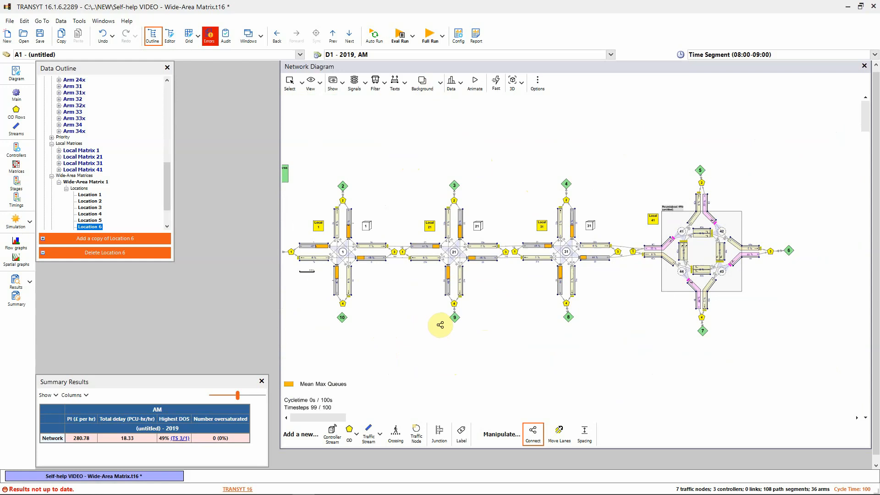
pyautogui.scroll(-1, 433, 325)
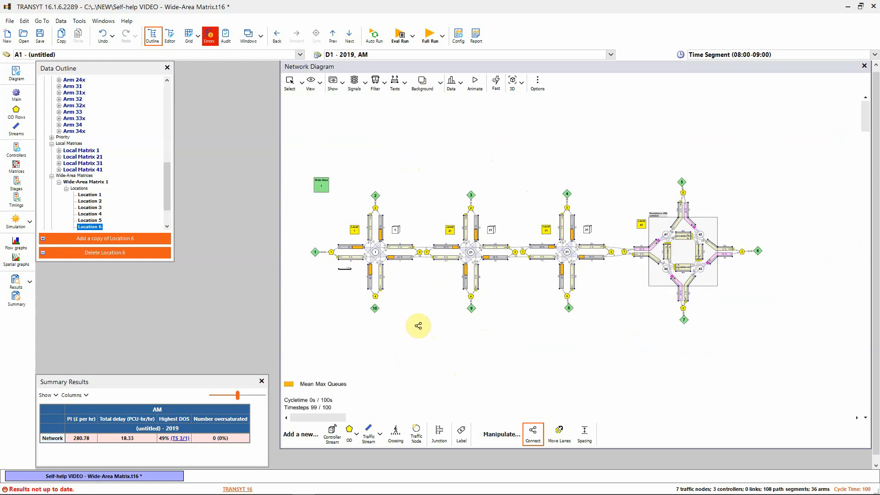
pyautogui.scroll(1, 418, 326)
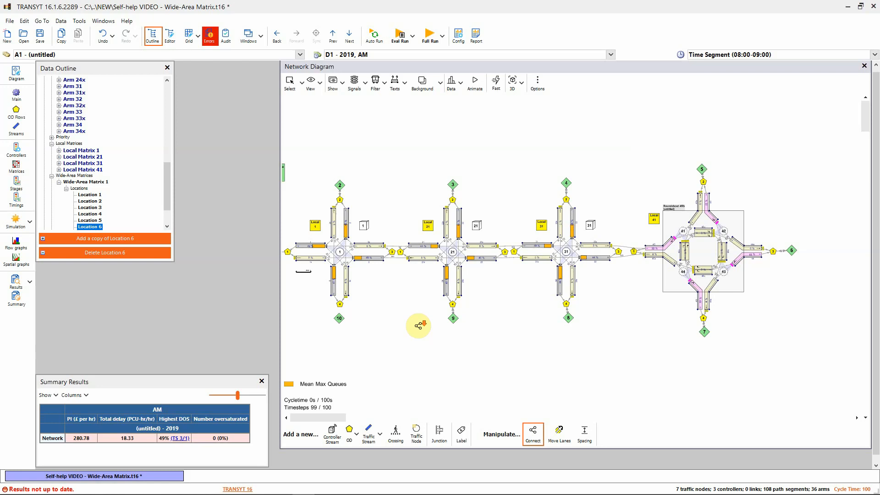
pyautogui.scroll(-1, 418, 325)
pyautogui.press('Escape')
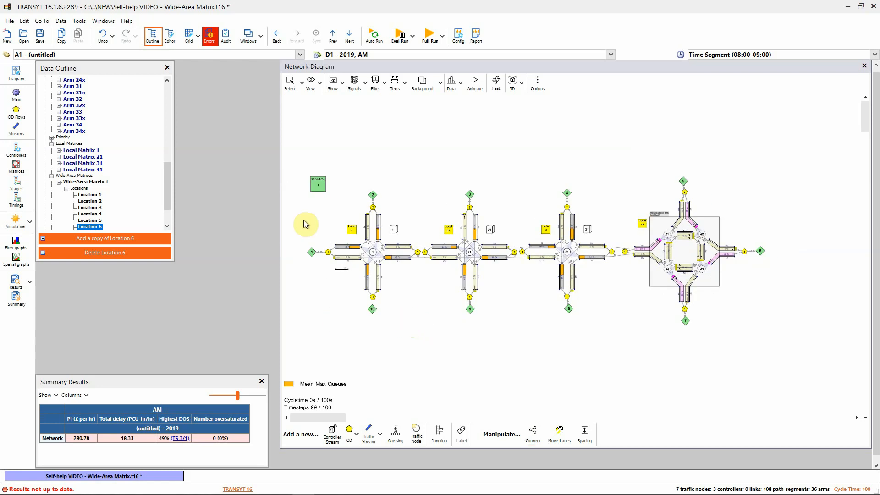
# Step: Highlight the wide-area matrix's locations, and open local matrix 1's entry flows in a window moved clear of the wide-area matrix
pyautogui.click(318, 184)
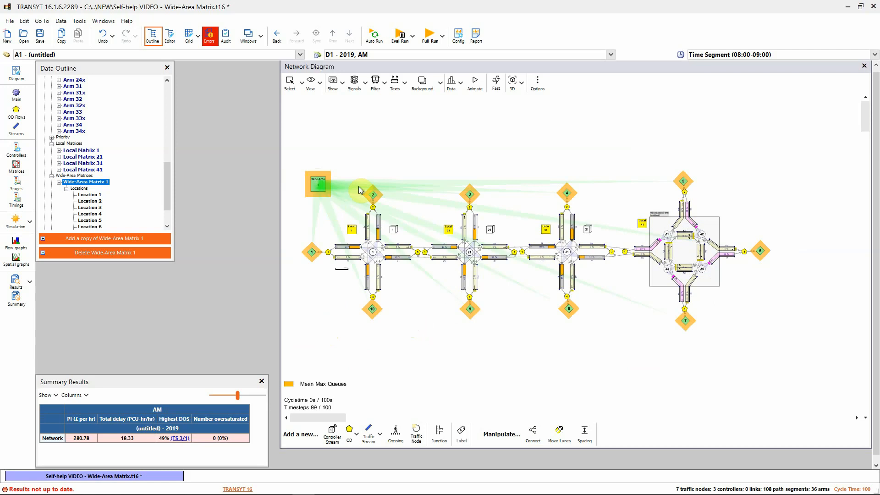
pyautogui.click(310, 138)
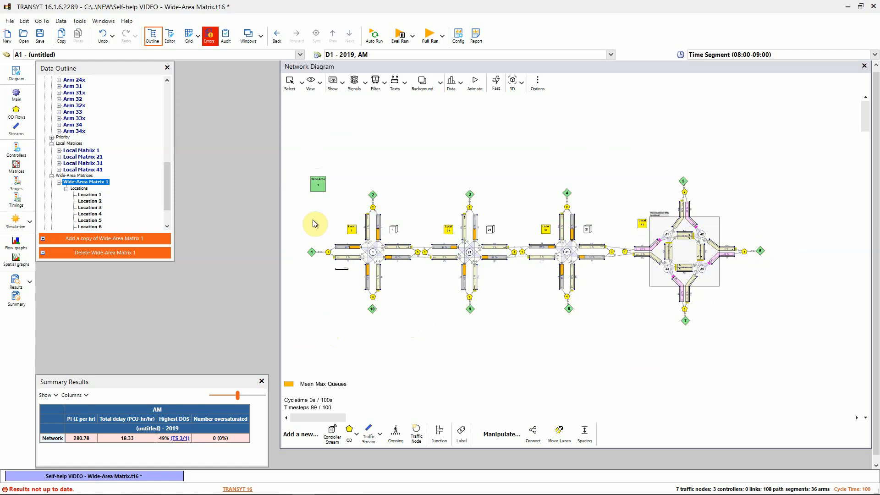
pyautogui.click(352, 229)
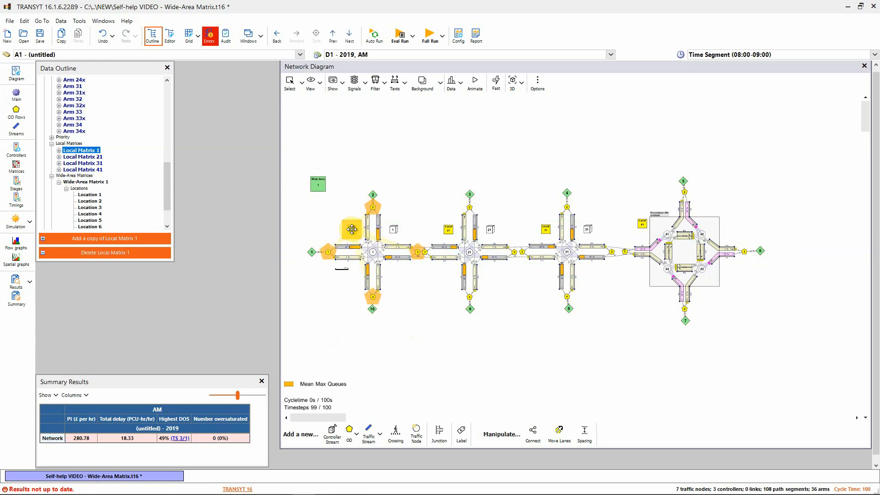
pyautogui.click(18, 114)
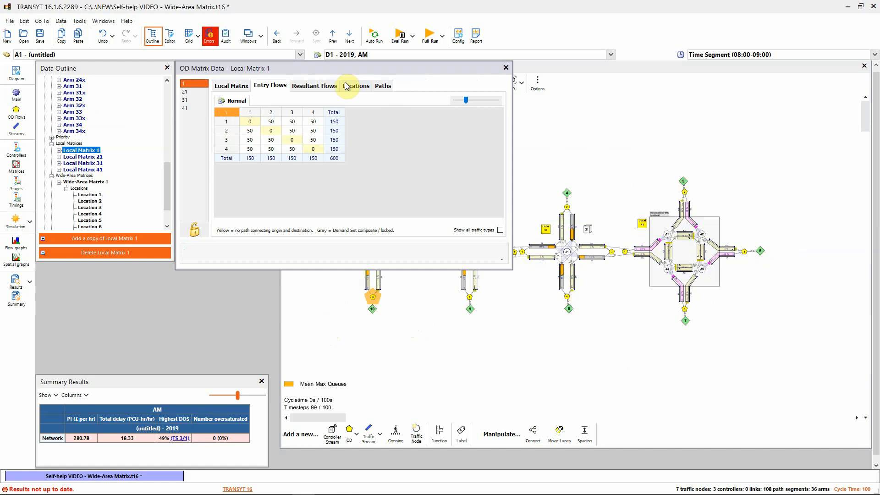
pyautogui.moveTo(329, 73); pyautogui.dragTo(197, 230)
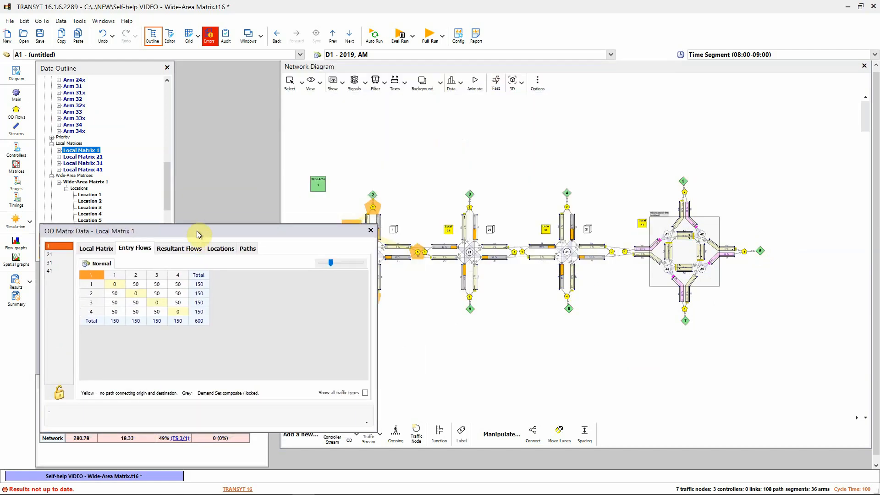
# Step: Open the Assignment Tool for wide-area matrix 1 and enlarge its window to fit the full ten-location entry flow table
pyautogui.click(318, 186)
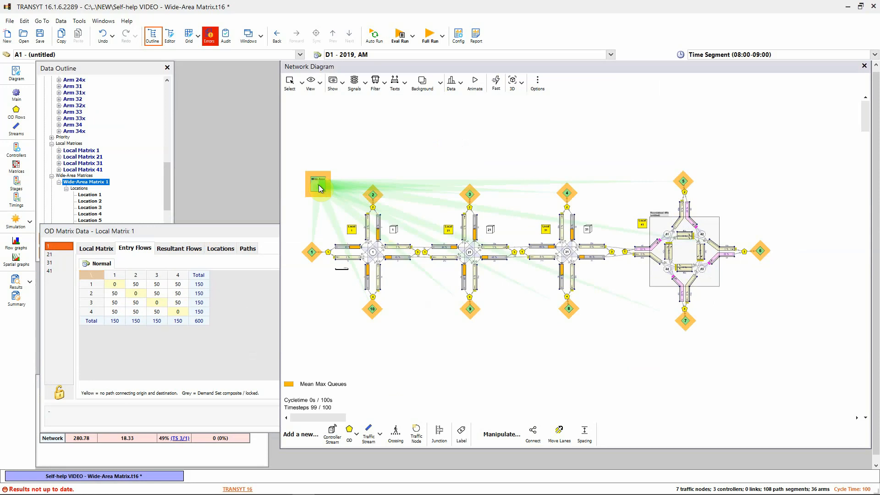
pyautogui.click(18, 115)
pyautogui.rightClick(321, 183)
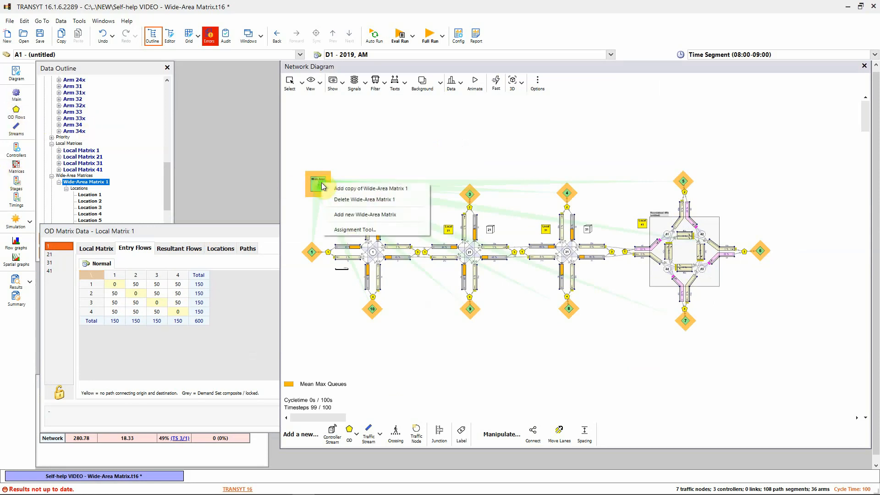
pyautogui.click(351, 230)
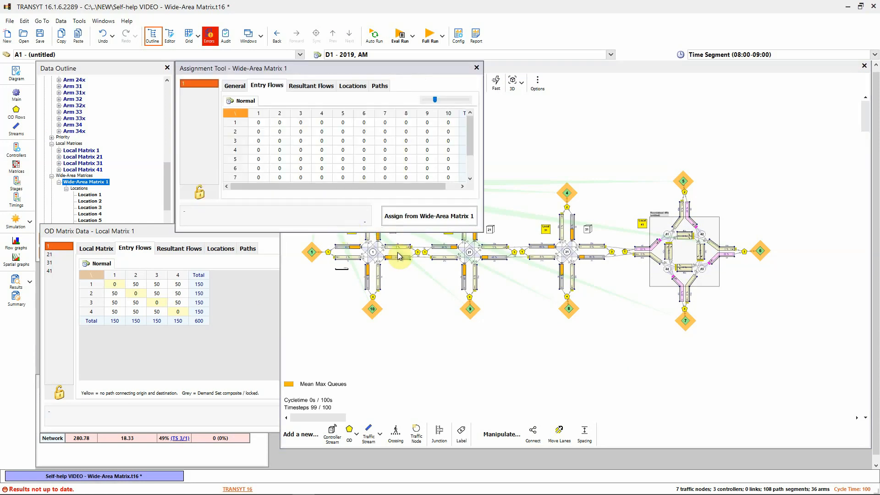
pyautogui.moveTo(479, 231); pyautogui.dragTo(571, 321)
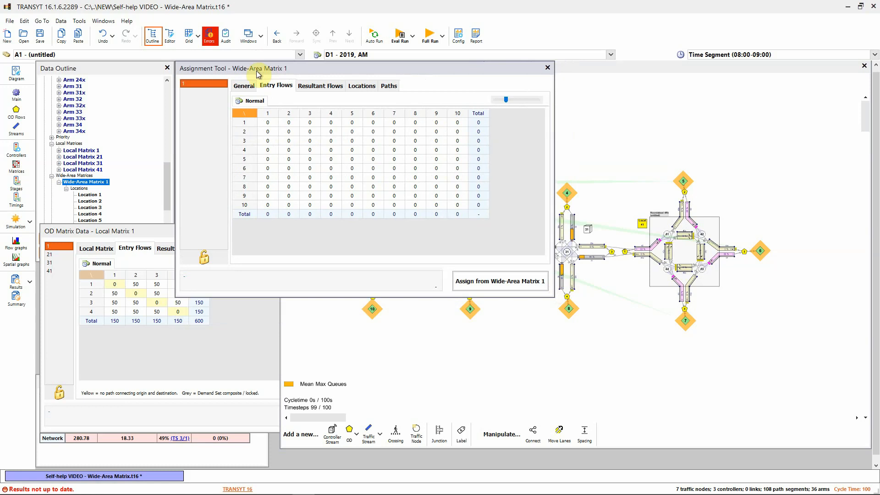
pyautogui.moveTo(255, 72); pyautogui.dragTo(330, 112)
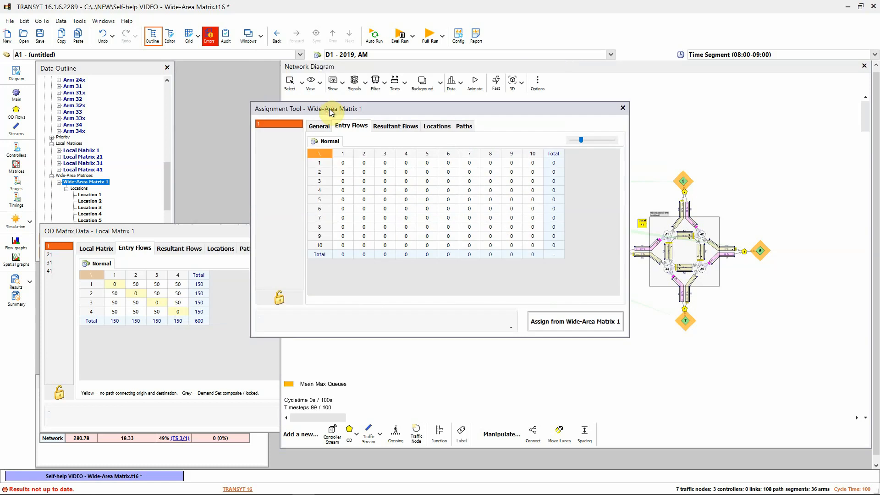
# Step: Set the wide-area entry flows from location 1 to 233 for destination 3 and 333 for destination 4
pyautogui.click(384, 164)
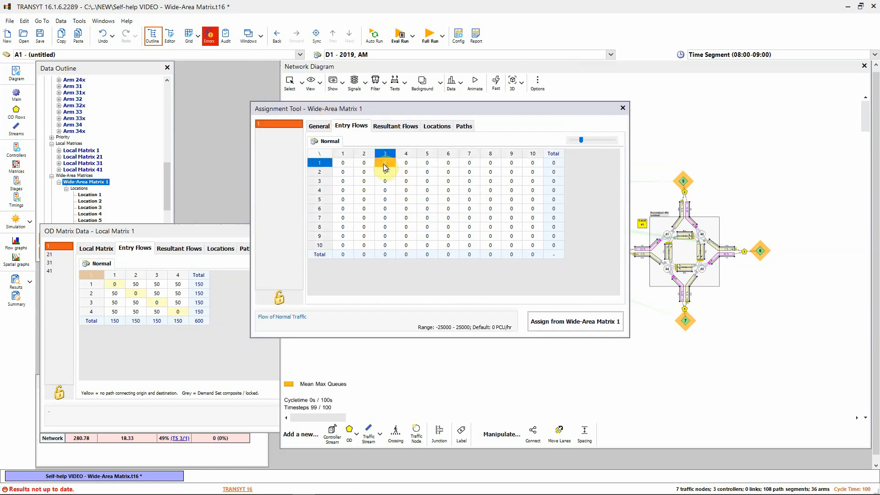
pyautogui.write('233')
pyautogui.click(405, 165)
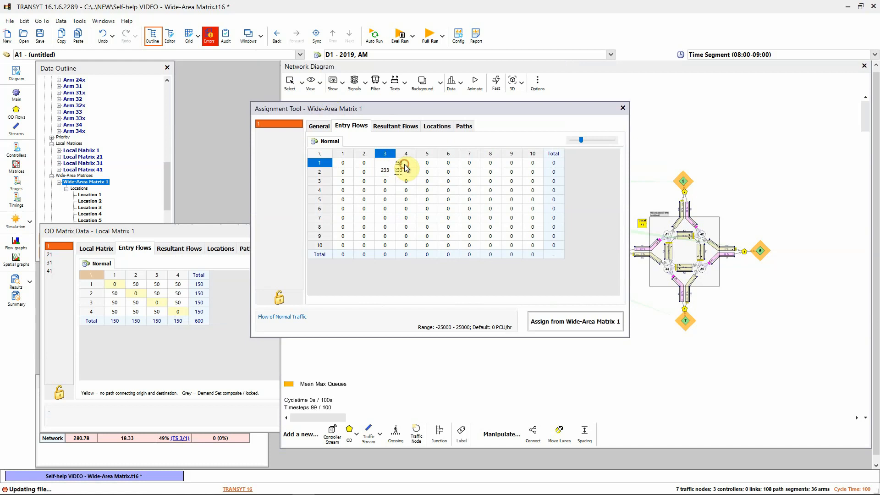
pyautogui.write('333')
pyautogui.click(427, 164)
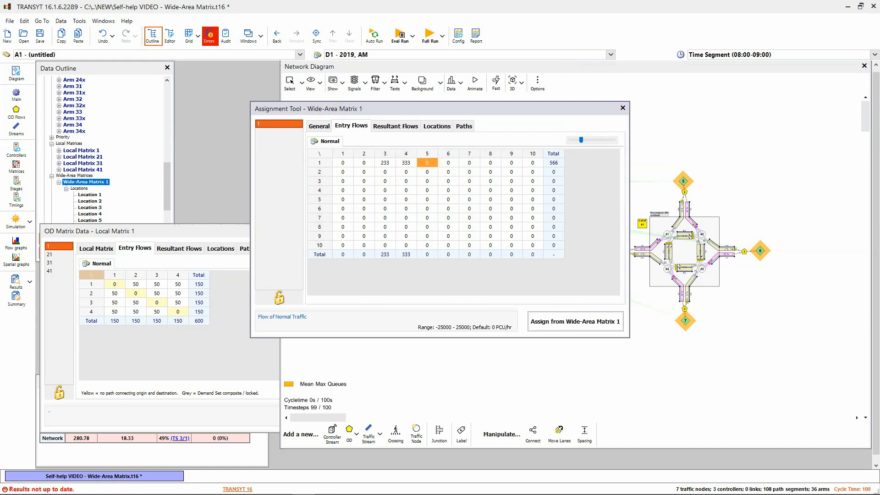
# Step: Switch to the Excel workbook of wide-area matrix data, copy the full flow table A1:L14 and minimise the workbook
pyautogui.moveTo(0, 206); pyautogui.dragTo(365, 109)
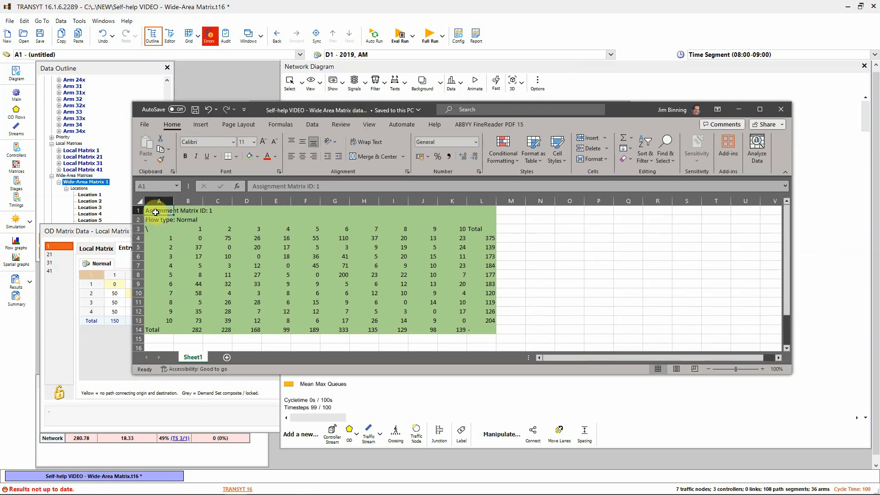
pyautogui.moveTo(155, 211); pyautogui.dragTo(478, 330)
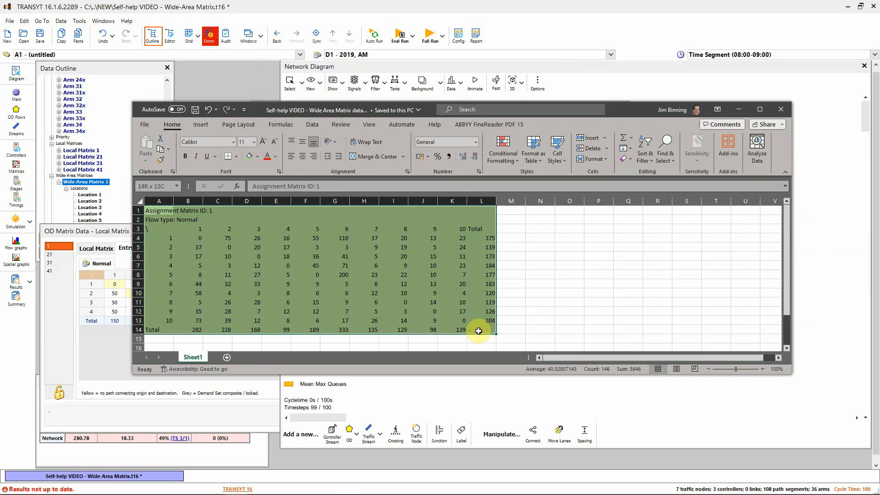
pyautogui.rightClick(284, 260)
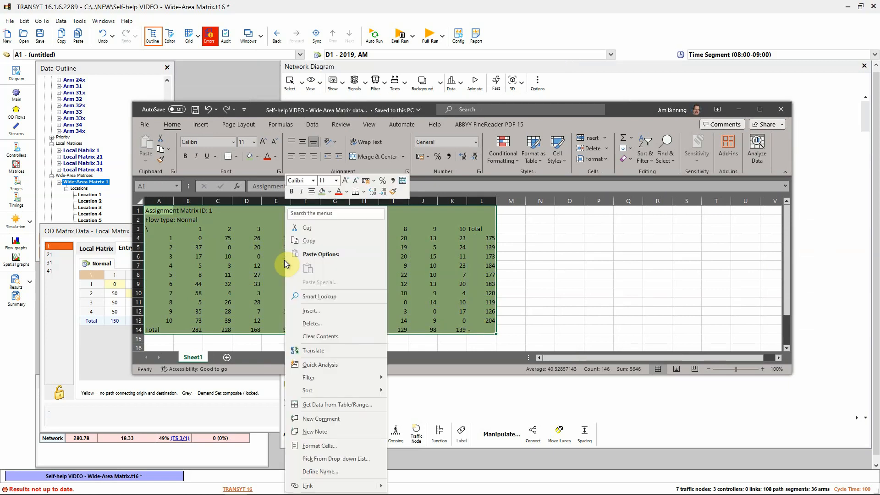
pyautogui.click(310, 244)
pyautogui.click(739, 110)
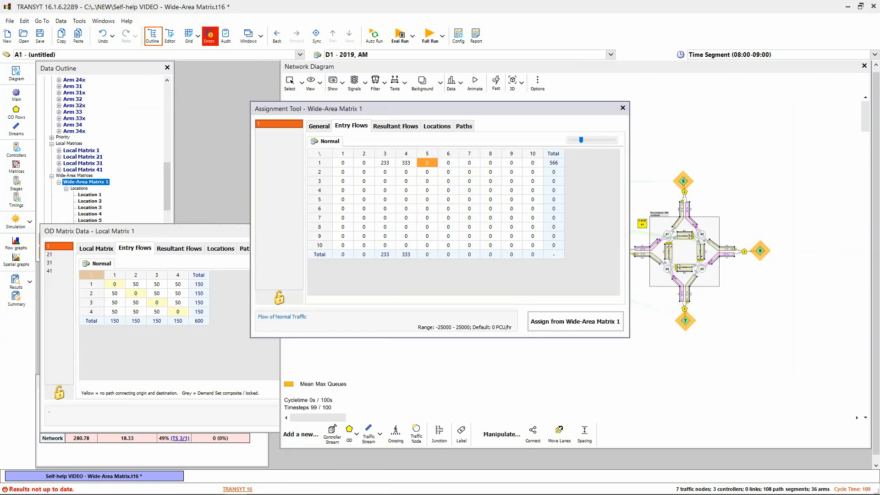
# Step: Paste the copied flow table into wide-area matrix 1's entry flows and move the Assignment Tool window further off the network diagram
pyautogui.click(322, 155)
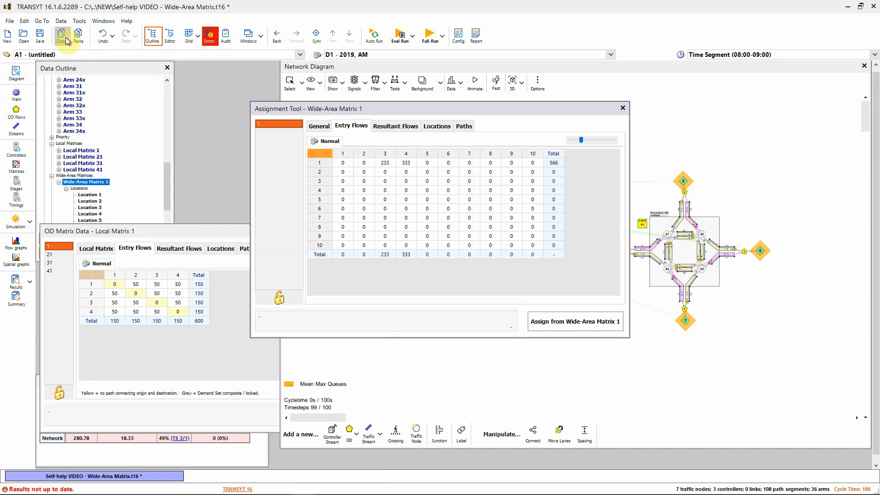
pyautogui.click(80, 40)
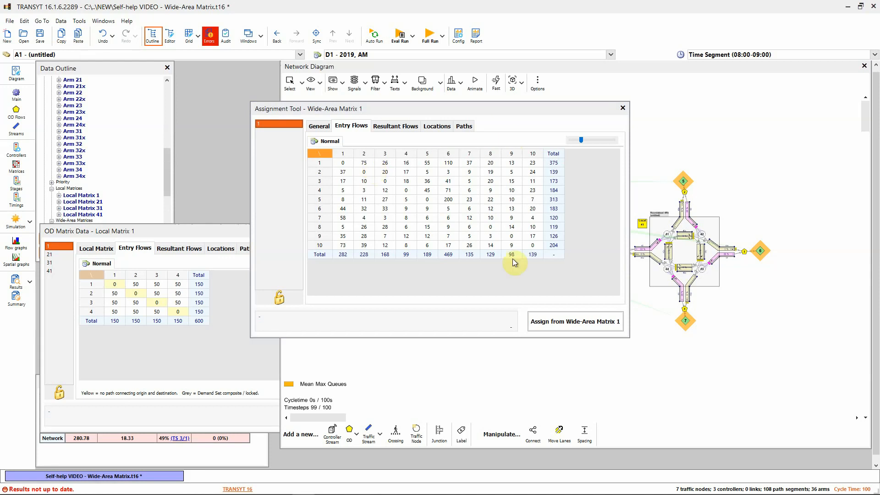
pyautogui.moveTo(397, 109); pyautogui.dragTo(294, 123)
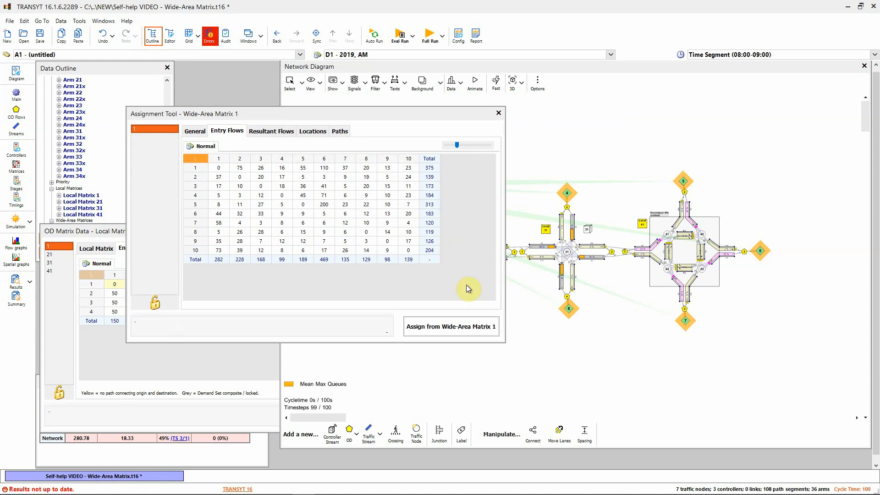
# Step: Try to assign the flows from wide-area matrix 1 and check the error list for the problem blocking the run
pyautogui.click(456, 330)
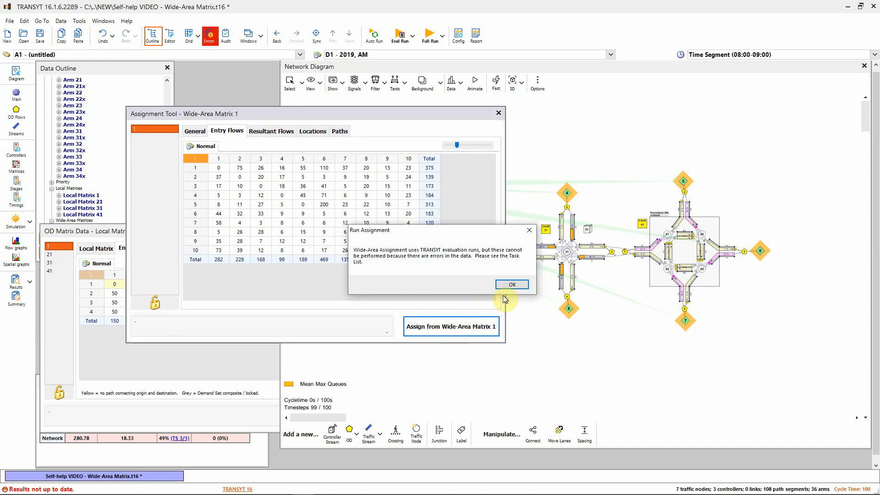
pyautogui.click(510, 285)
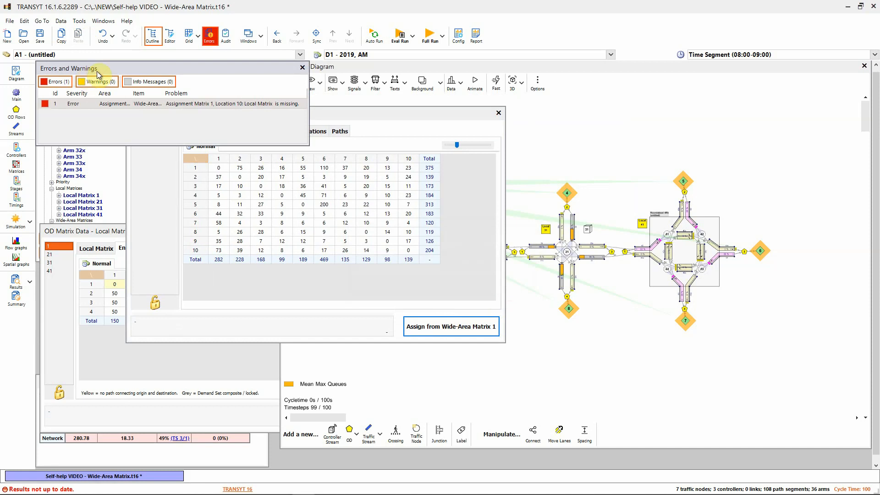
pyautogui.click(303, 67)
# Step: Move the Assignment Tool aside and connect wide-area location 10 to location 4 of local matrix 1 in the network diagram
pyautogui.moveTo(328, 116); pyautogui.dragTo(51, 147)
pyautogui.scroll(2, 375, 361)
pyautogui.moveTo(373, 356); pyautogui.dragTo(541, 354)
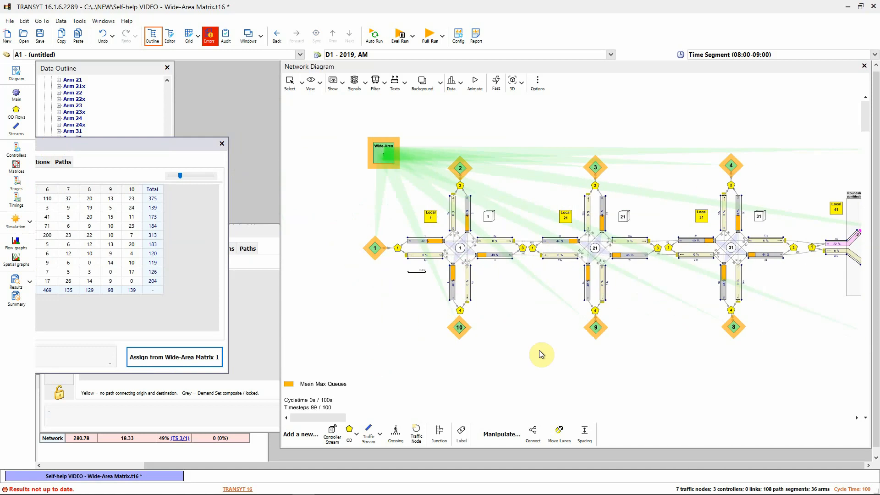
pyautogui.scroll(2, 762, 312)
pyautogui.moveTo(761, 316); pyautogui.dragTo(507, 329)
pyautogui.moveTo(409, 329); pyautogui.dragTo(670, 330)
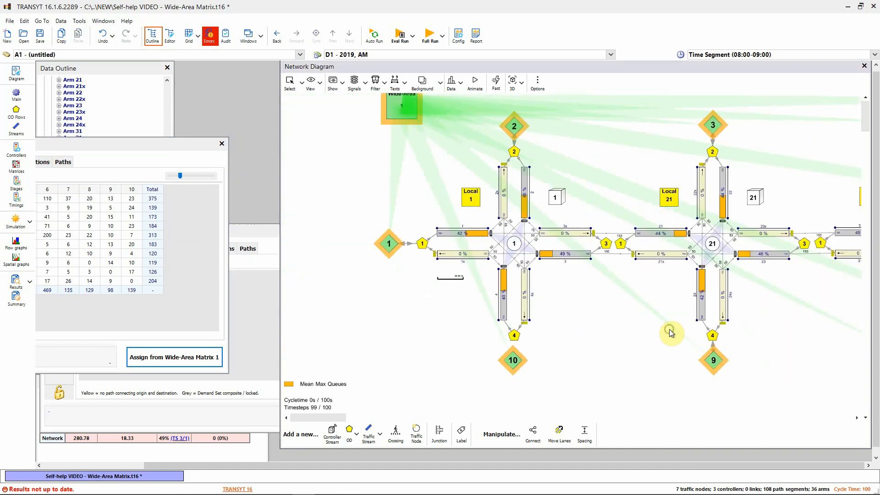
pyautogui.click(534, 433)
pyautogui.moveTo(514, 362); pyautogui.dragTo(515, 334)
pyautogui.click(382, 303)
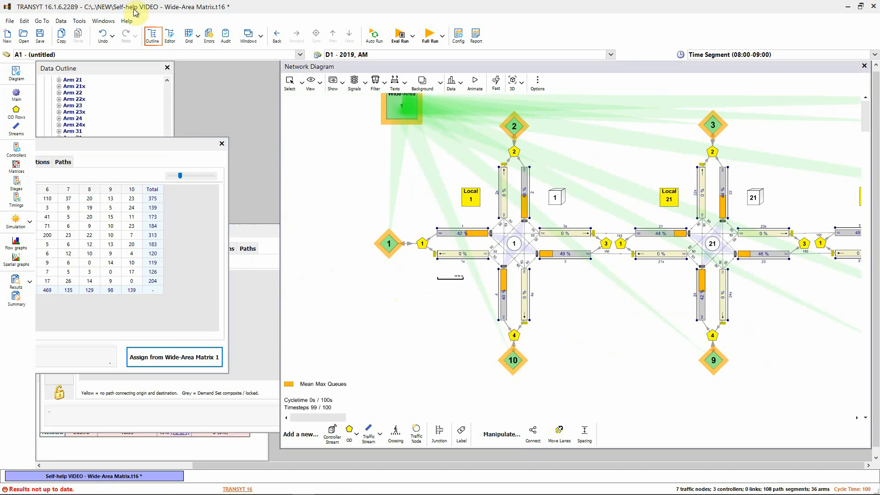
# Step: Recheck the error list and assign the flows from wide-area matrix 1 to the local matrices
pyautogui.click(208, 36)
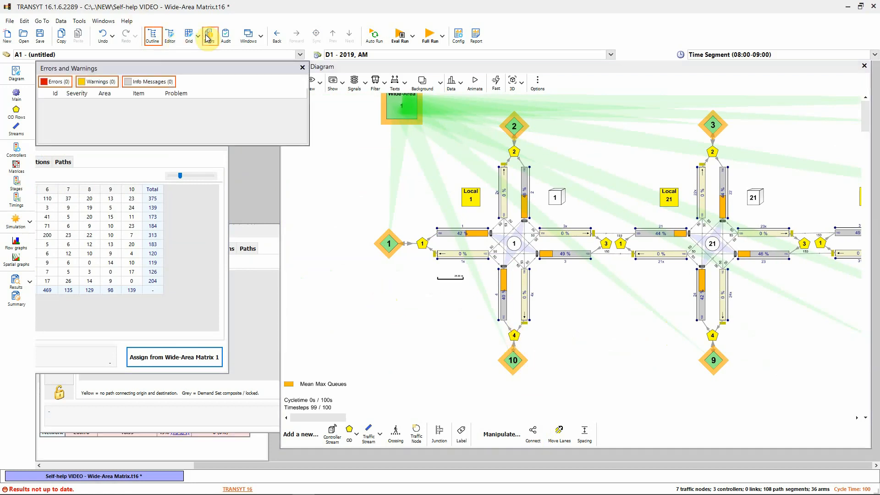
pyautogui.click(302, 67)
pyautogui.moveTo(130, 143); pyautogui.dragTo(353, 105)
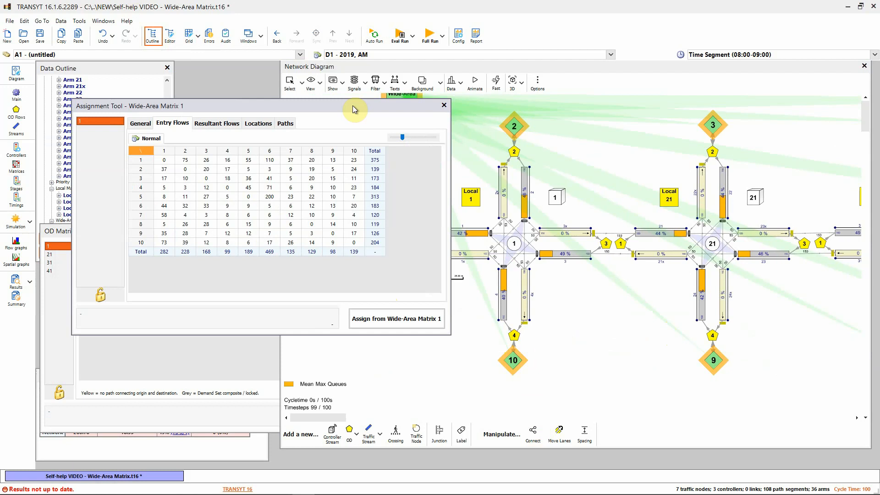
pyautogui.click(388, 327)
pyautogui.click(474, 284)
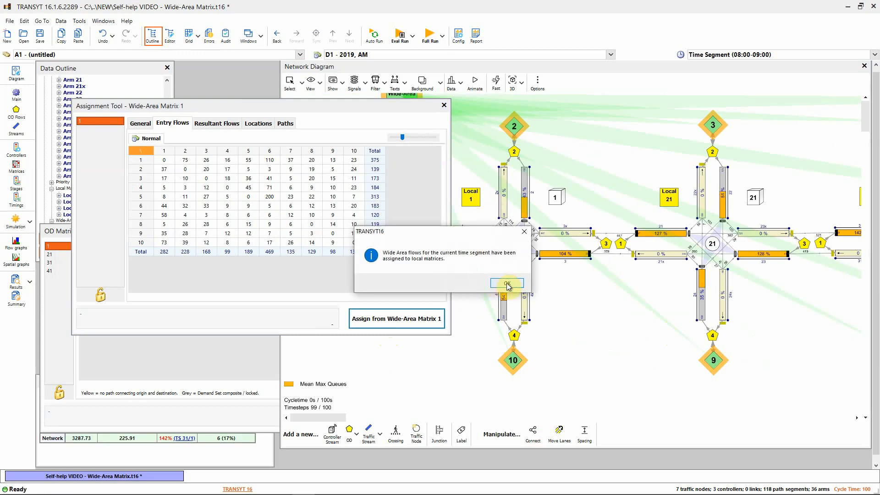
pyautogui.click(507, 284)
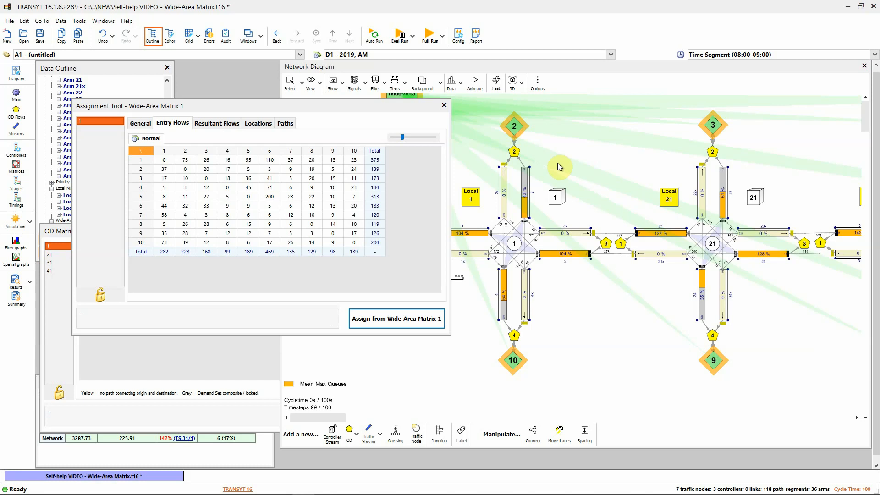
# Step: Close the Assignment Tool and bring up local matrix 1's entry flows in a window higher over the diagram
pyautogui.click(442, 106)
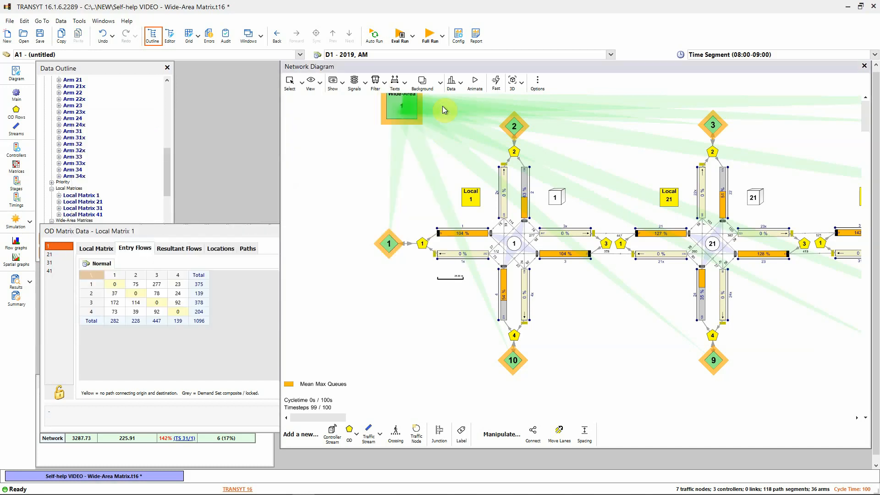
pyautogui.click(472, 197)
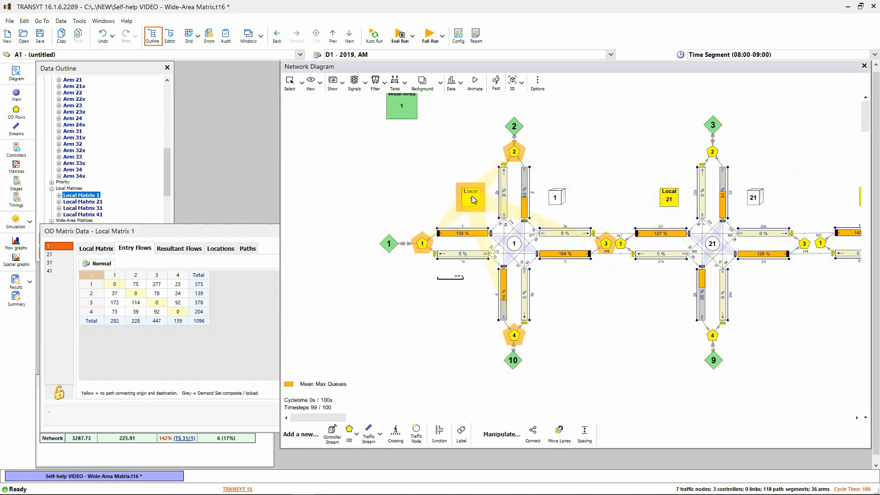
pyautogui.click(18, 113)
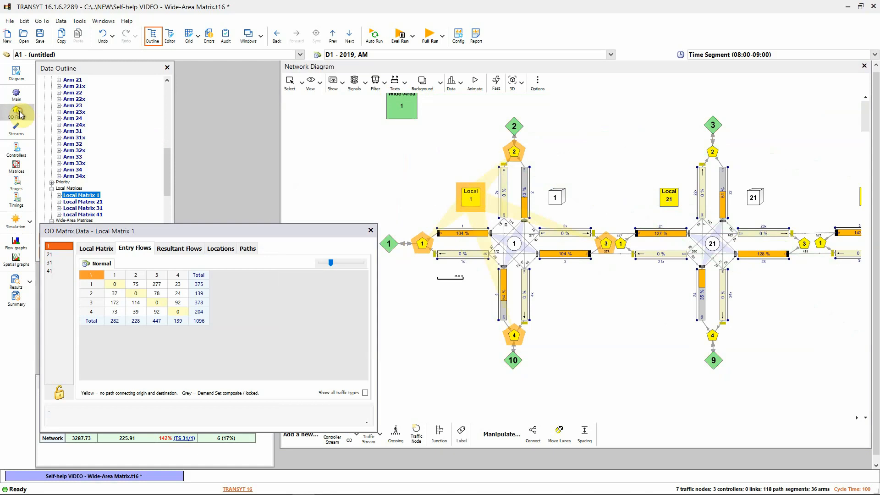
pyautogui.moveTo(158, 233); pyautogui.dragTo(264, 146)
# Step: Examine local matrix 1's assigned entry flows from location 1 to locations 2 and 3, keeping their highlighted routes in view
pyautogui.click(242, 196)
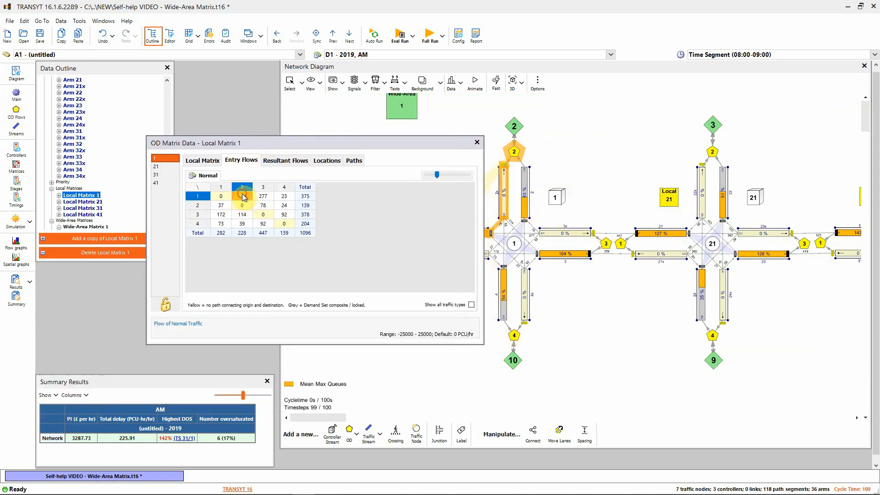
pyautogui.click(264, 198)
pyautogui.click(241, 196)
pyautogui.click(220, 209)
pyautogui.click(243, 197)
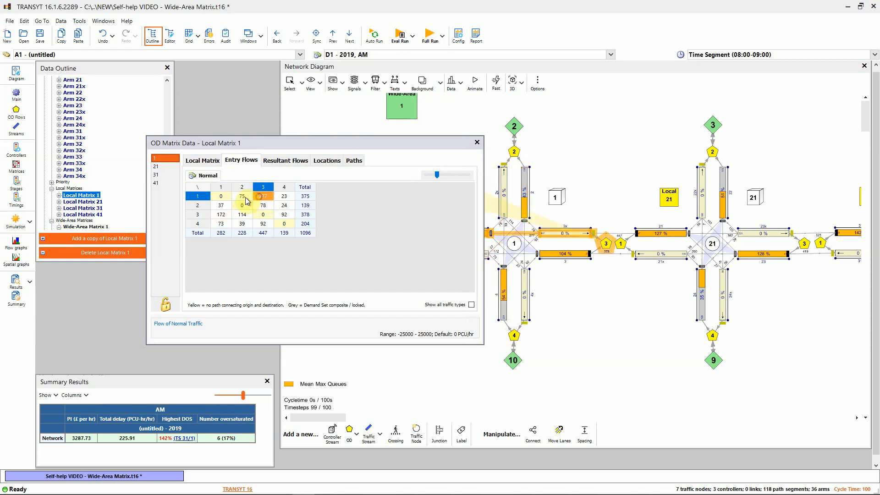
pyautogui.click(263, 200)
pyautogui.moveTo(288, 145); pyautogui.dragTo(231, 147)
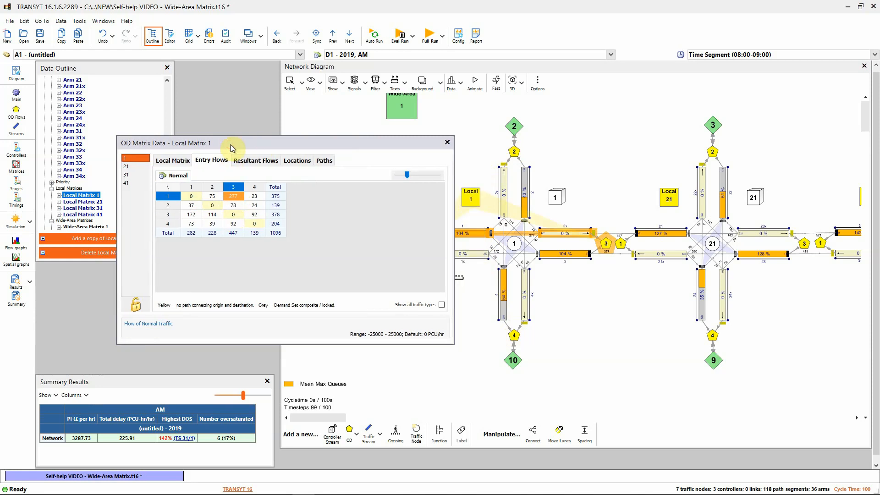
# Step: Check the Auto calculate option in local matrix 1's settings and return to its entry flows
pyautogui.click(171, 160)
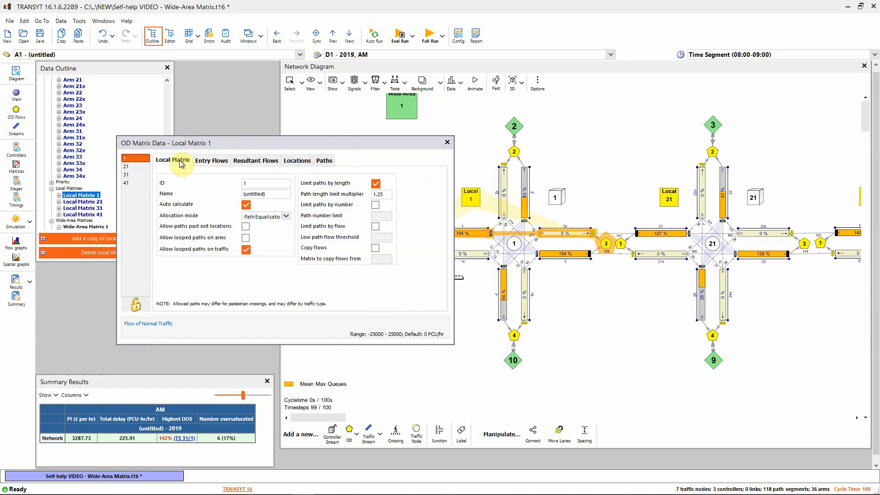
pyautogui.click(175, 205)
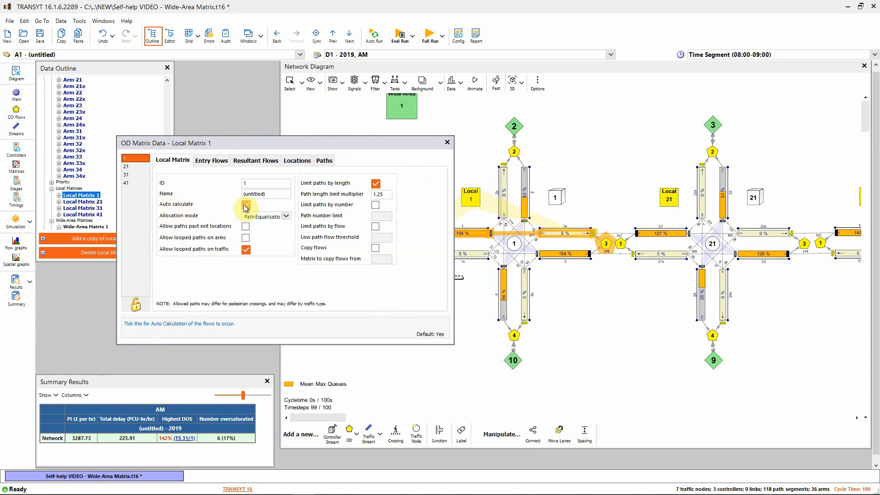
pyautogui.click(212, 161)
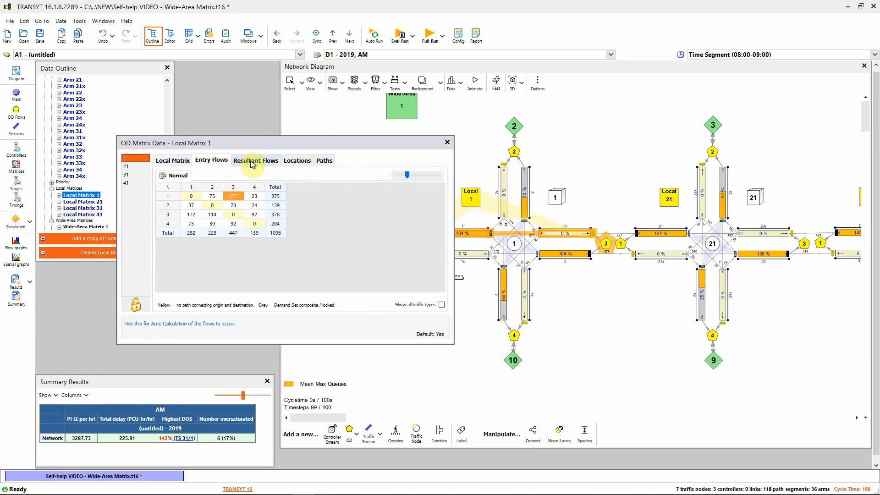
# Step: Examine local matrix 1's resultant flows from locations 1 and 2 to locations 2 and 3, and close the matrix data
pyautogui.moveTo(266, 143); pyautogui.dragTo(221, 142)
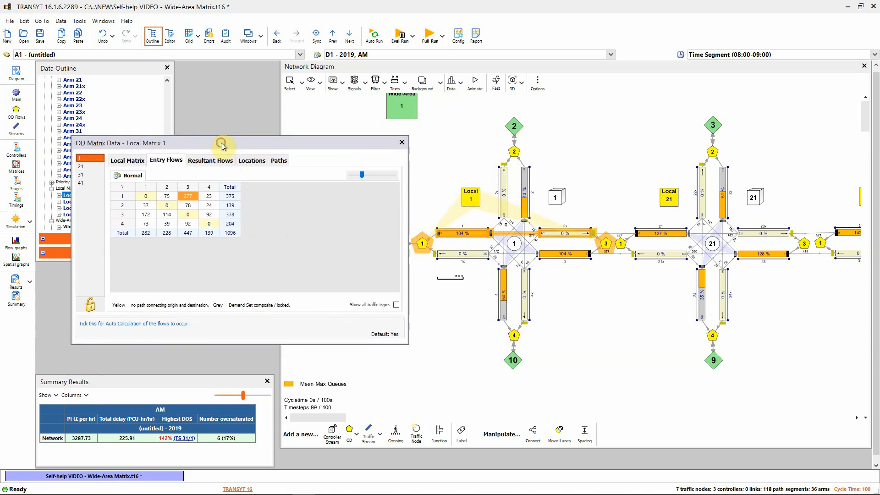
pyautogui.click(208, 164)
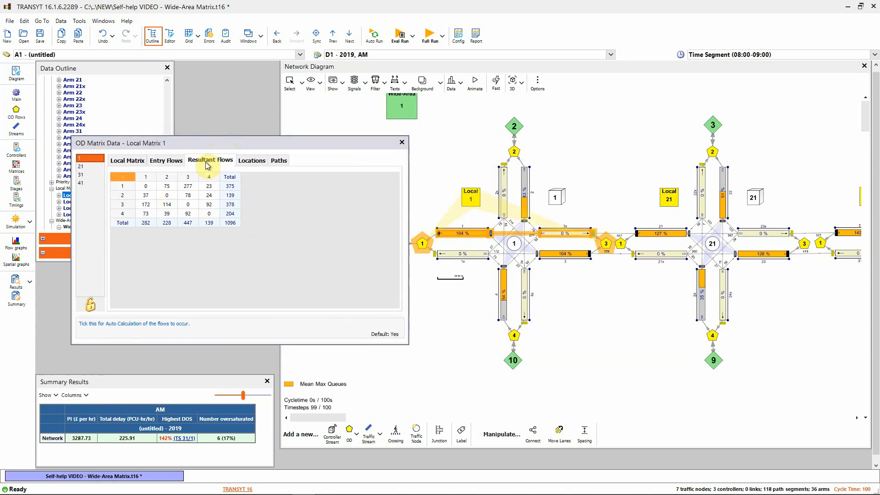
pyautogui.click(187, 186)
pyautogui.click(168, 187)
pyautogui.click(167, 196)
pyautogui.click(189, 195)
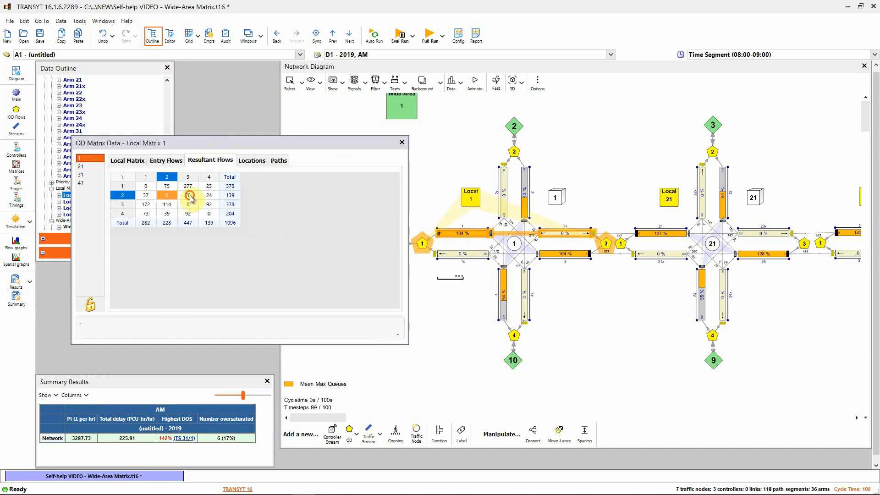
pyautogui.click(168, 187)
pyautogui.click(188, 185)
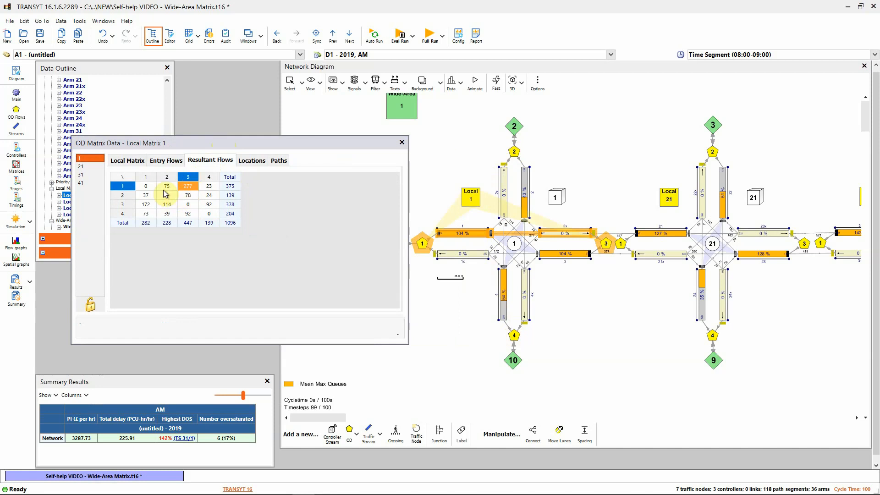
pyautogui.click(166, 196)
pyautogui.click(186, 194)
pyautogui.click(187, 185)
pyautogui.click(163, 186)
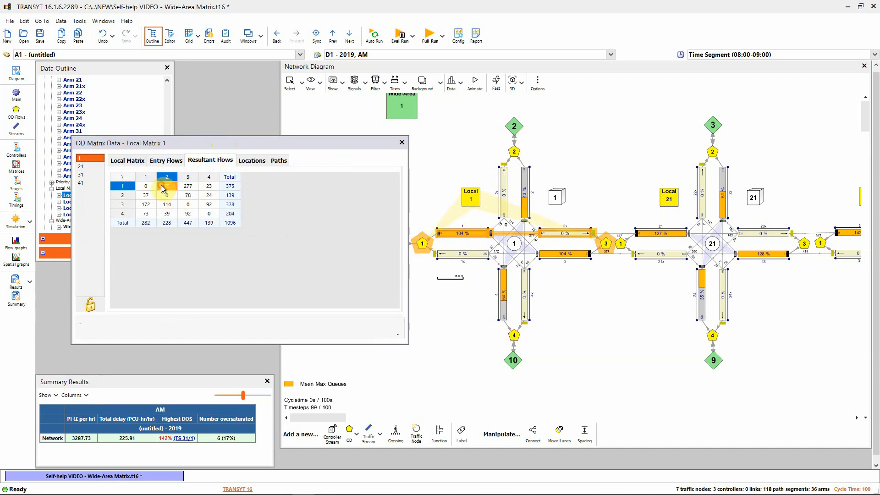
pyautogui.click(402, 142)
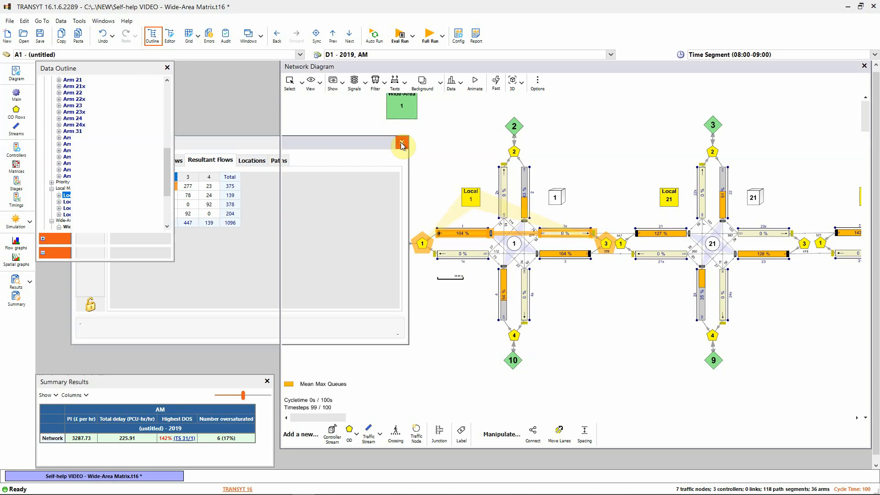
# Step: Inspect the arms between nodes 1 and 21, and open the 08:00-09:00 flows of Arm 3's Traffic Stream 1
pyautogui.scroll(5, 623, 317)
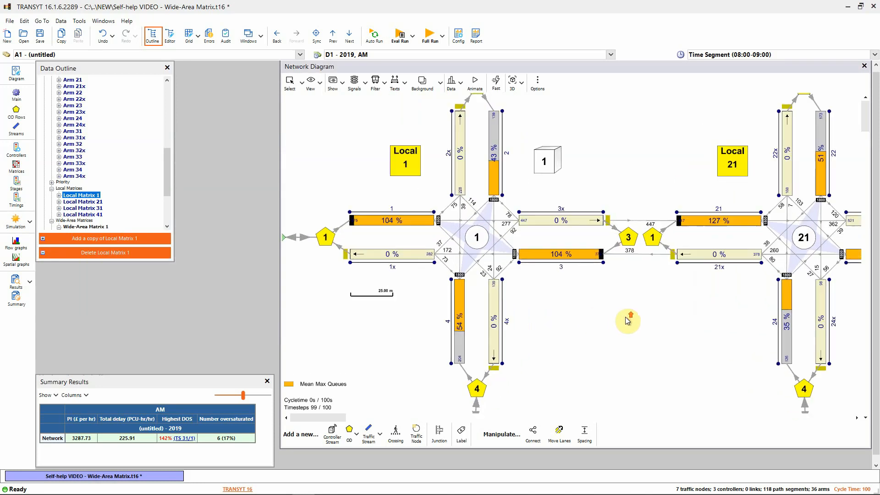
pyautogui.moveTo(539, 327); pyautogui.dragTo(542, 325)
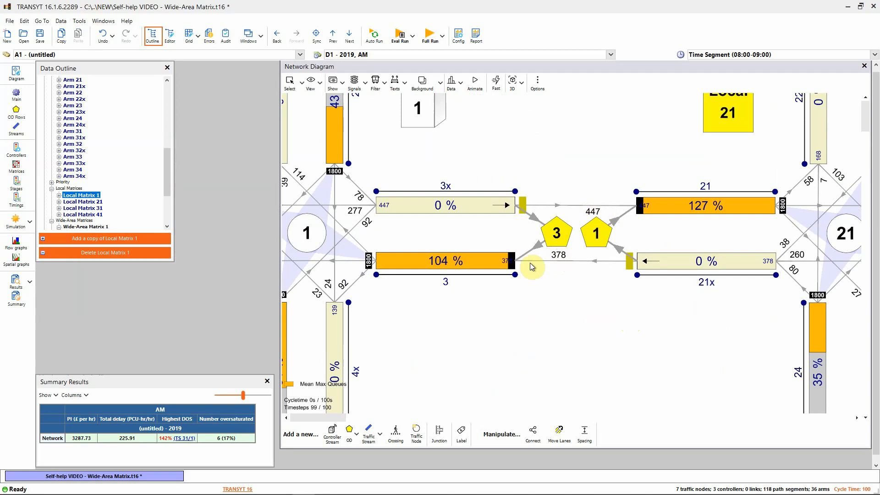
pyautogui.scroll(-3, 534, 265)
pyautogui.scroll(3, 554, 345)
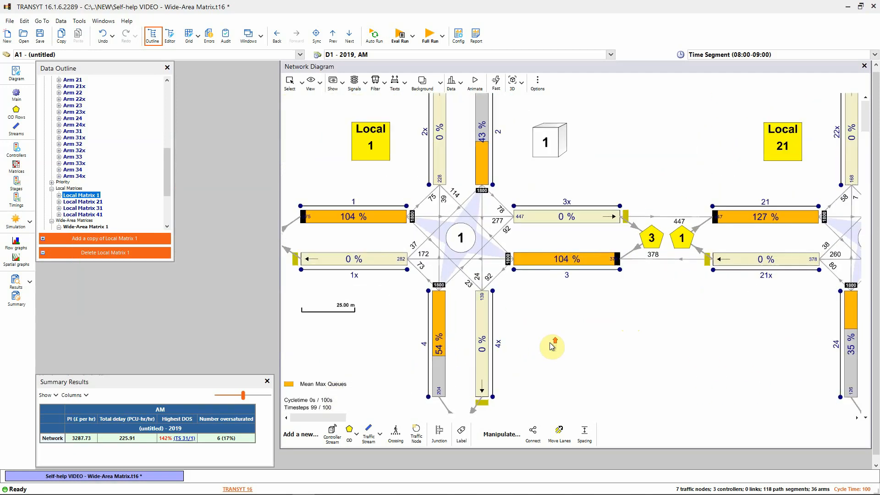
pyautogui.moveTo(540, 259)
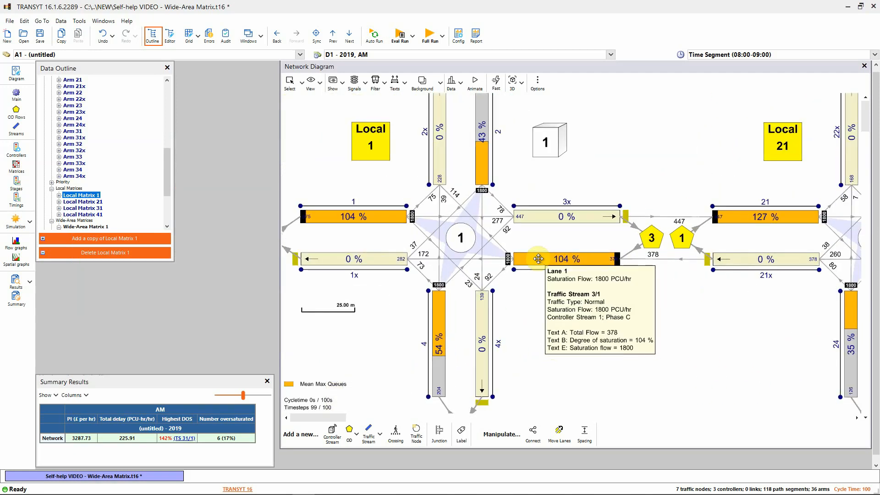
pyautogui.click(538, 259)
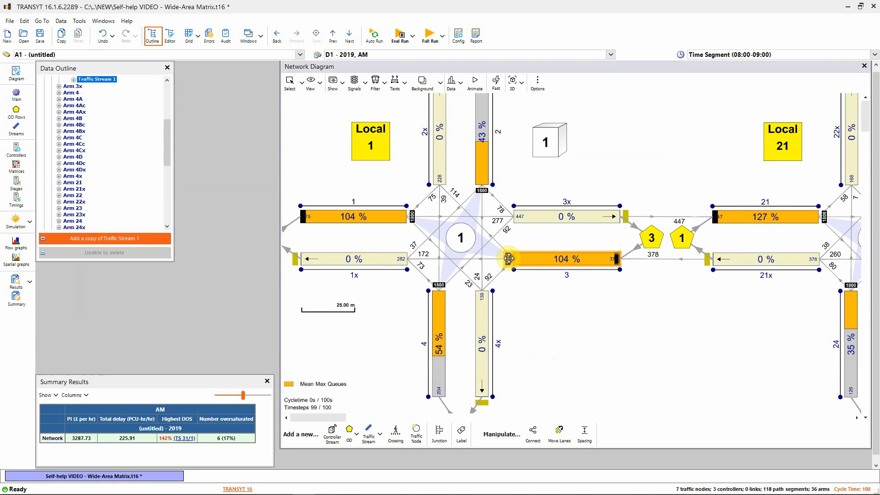
pyautogui.click(73, 80)
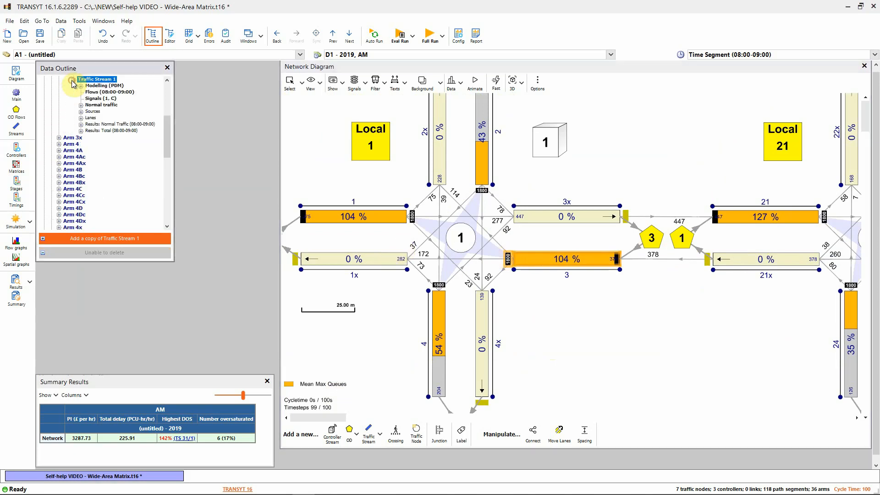
pyautogui.doubleClick(102, 92)
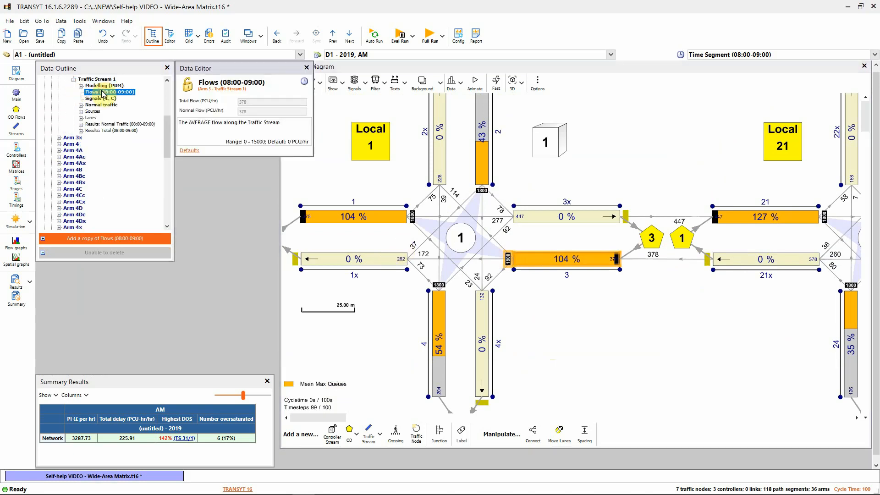
pyautogui.click(253, 102)
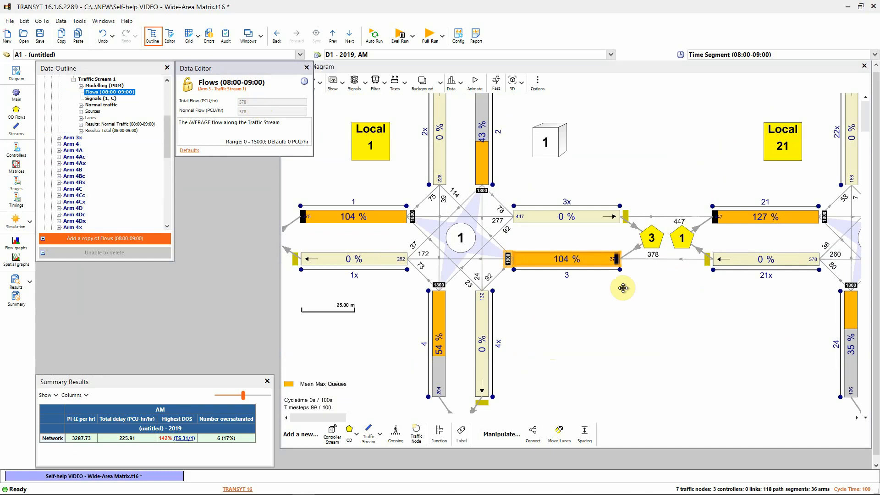
# Step: Inspect the Source 21x/1 data feeding Arm 3's Traffic Stream 1, and close its details
pyautogui.click(645, 259)
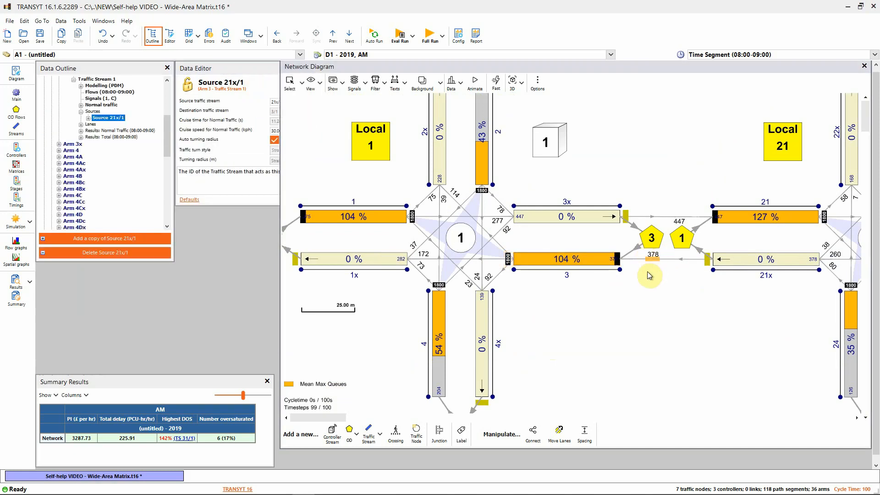
pyautogui.click(262, 72)
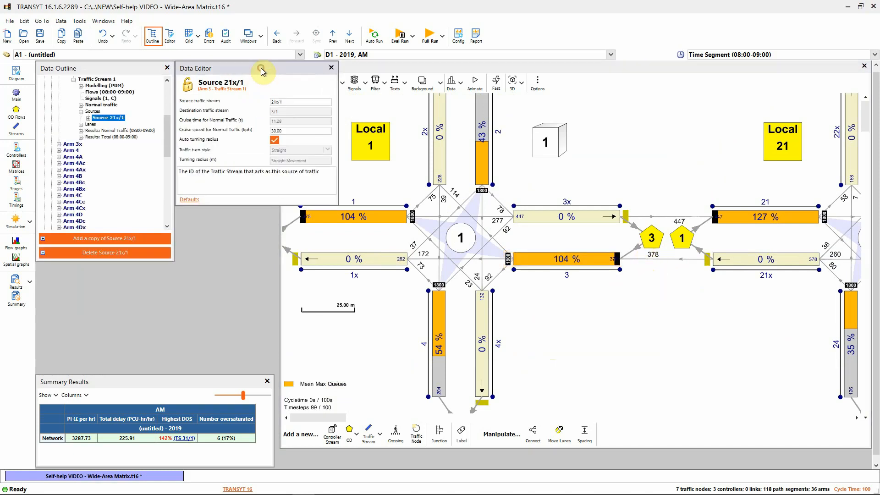
pyautogui.click(330, 69)
# Step: Perform a Full Run of the network with the assigned flows and review the updated results across the junctions
pyautogui.scroll(-2, 561, 325)
pyautogui.scroll(-3, 560, 325)
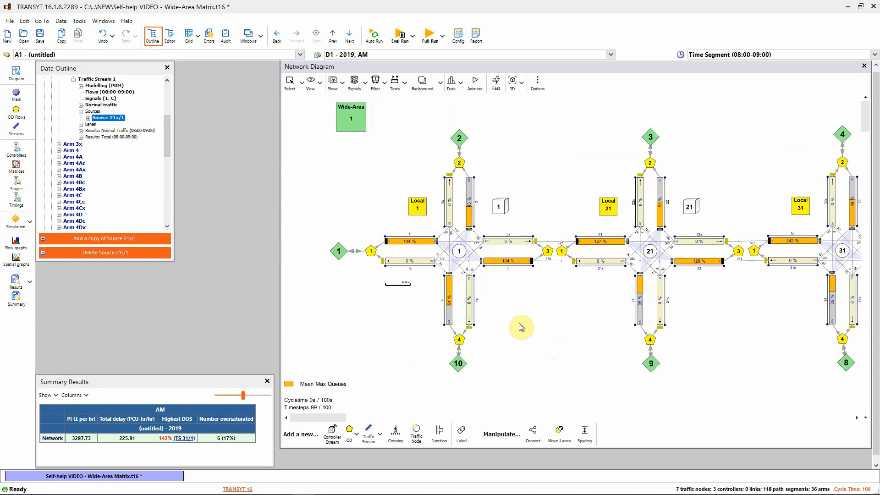
pyautogui.scroll(-1, 522, 326)
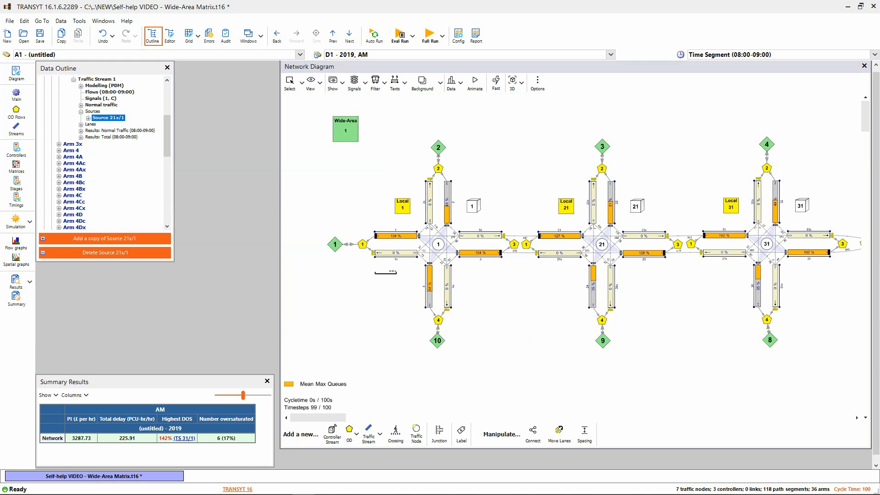
pyautogui.click(17, 202)
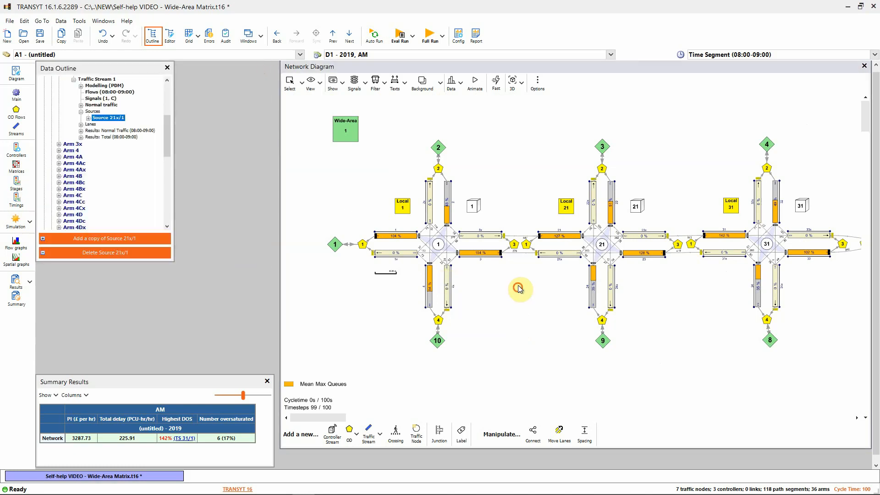
pyautogui.click(430, 36)
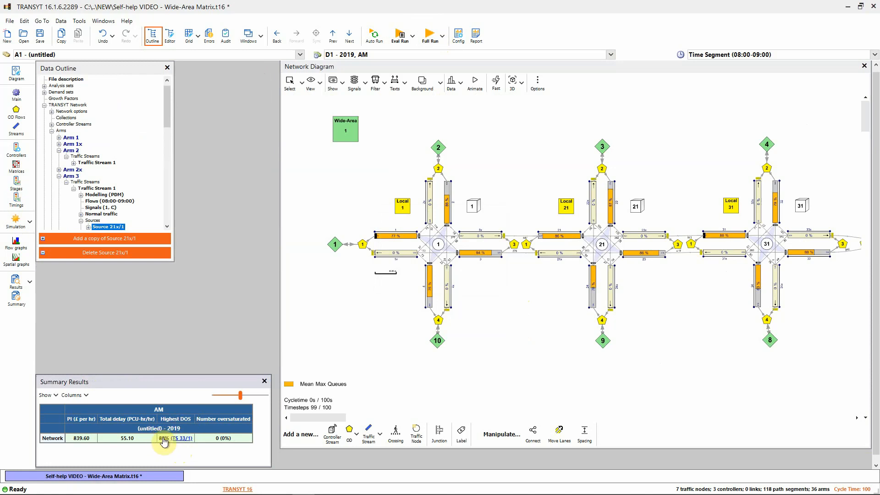
pyautogui.scroll(-3, 514, 335)
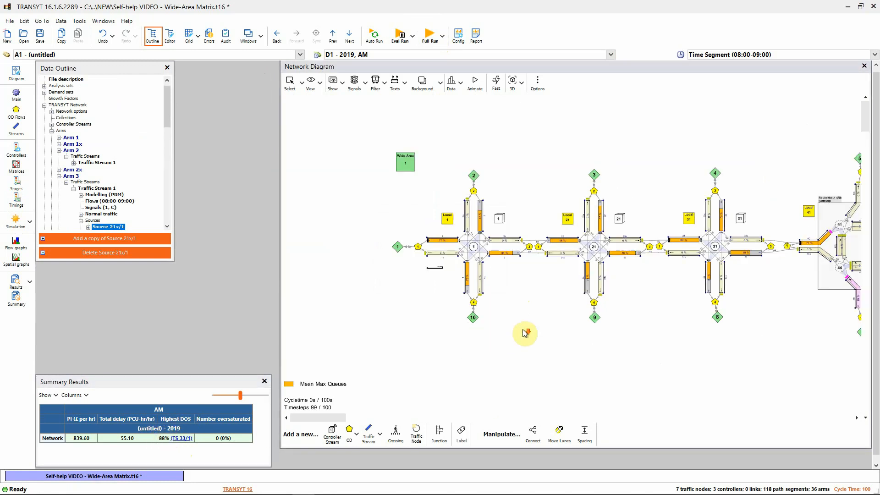